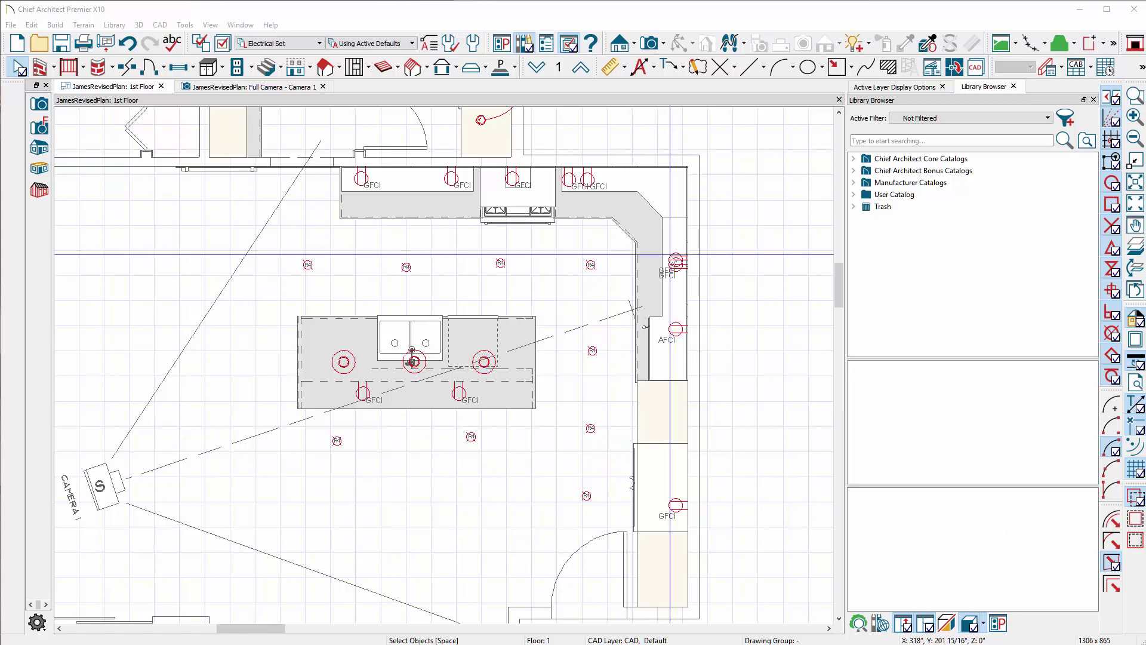
Show Full Camera - Camera 1 Physically Based, after trying Vector View and Glass House
left_click(72, 13)
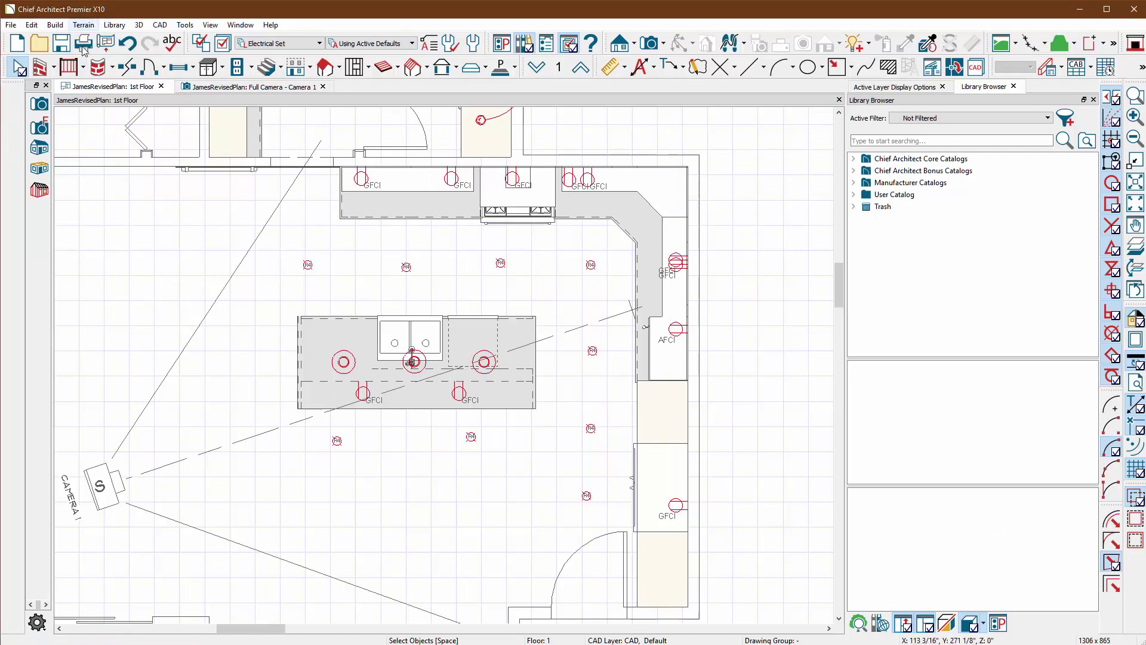
left_click(237, 89)
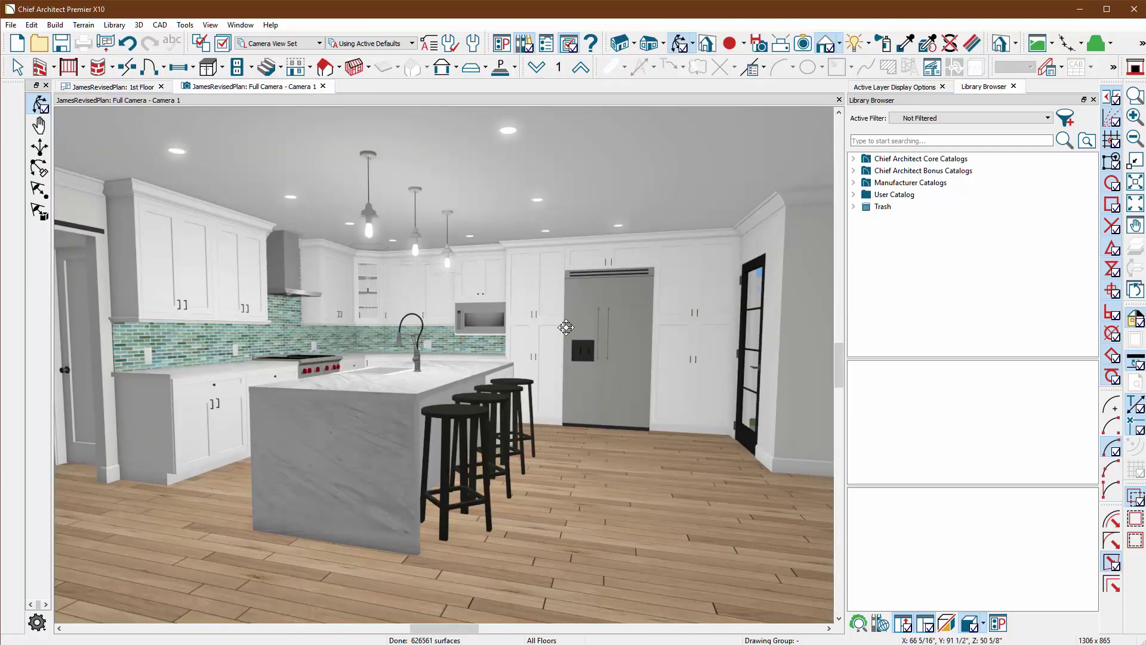
left_click(839, 43)
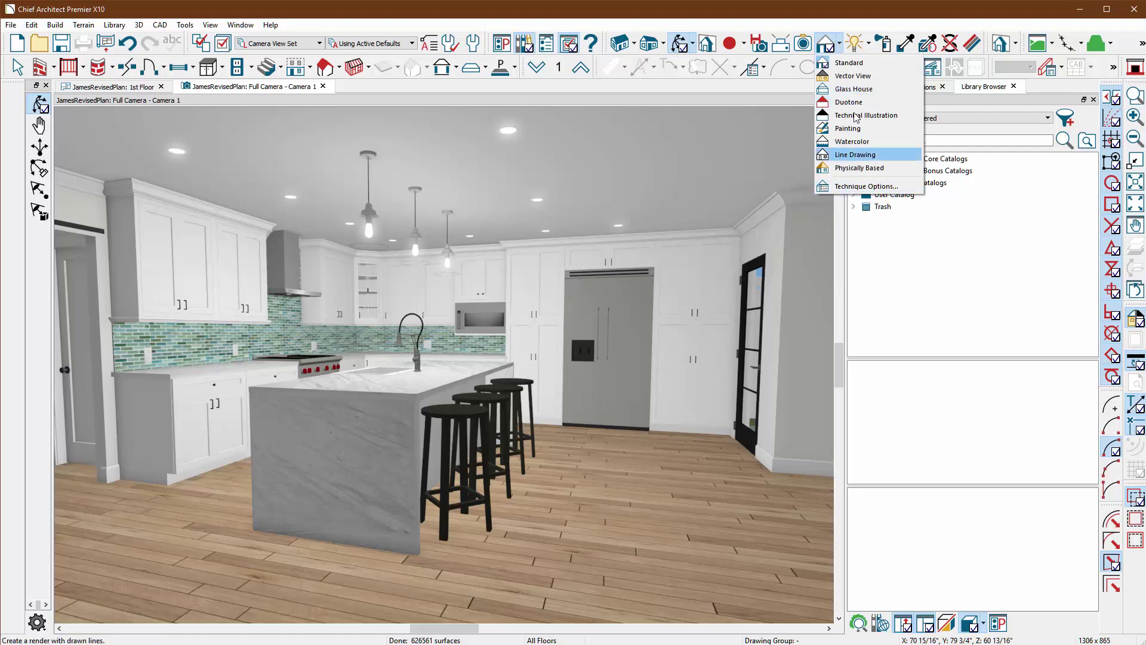
left_click(860, 77)
left_click(840, 43)
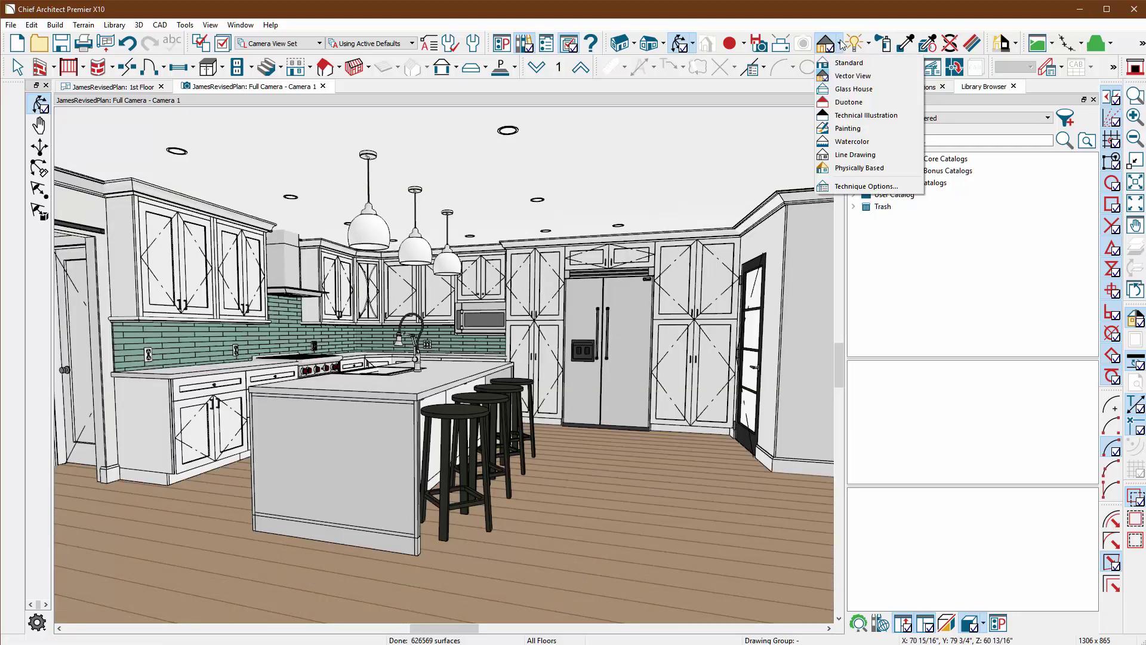
left_click(844, 89)
left_click(839, 43)
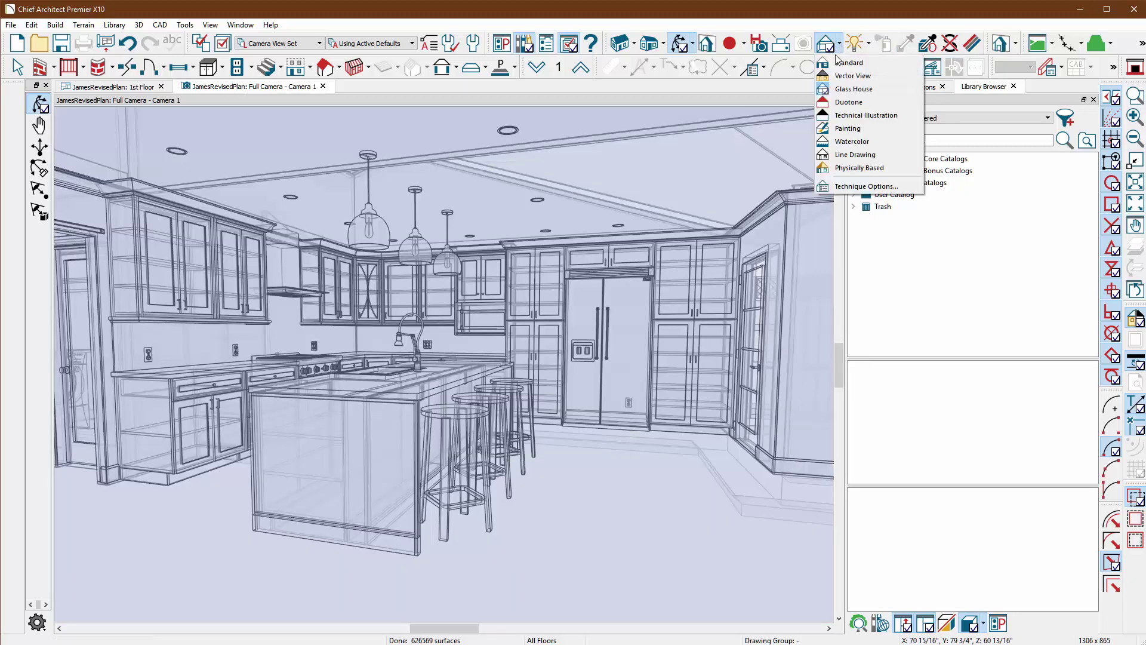
left_click(878, 169)
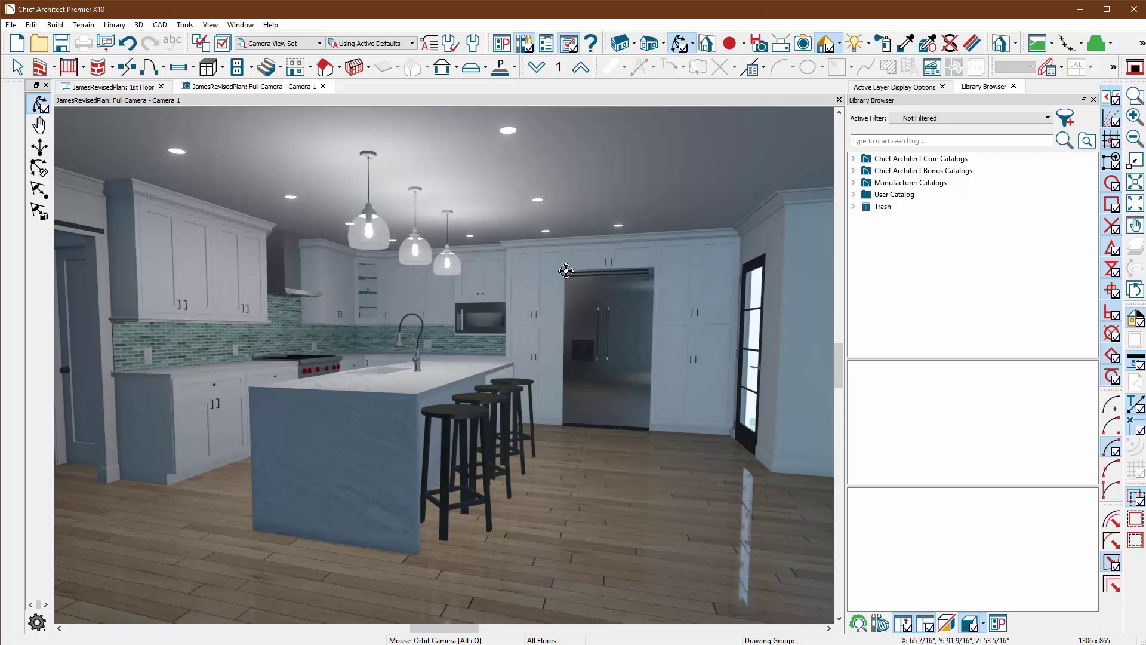
Set the Physically Based camera exposure to 0.2887 and enable Improve Lighting Quality
left_click(826, 45)
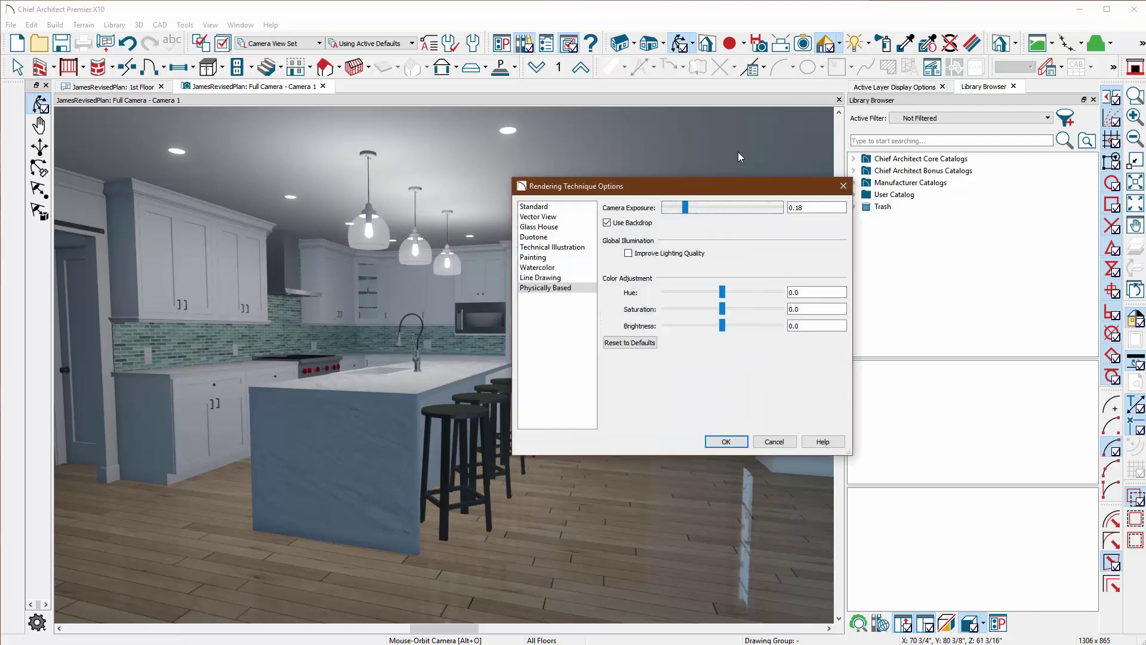
left_click_drag(640, 190, 545, 183)
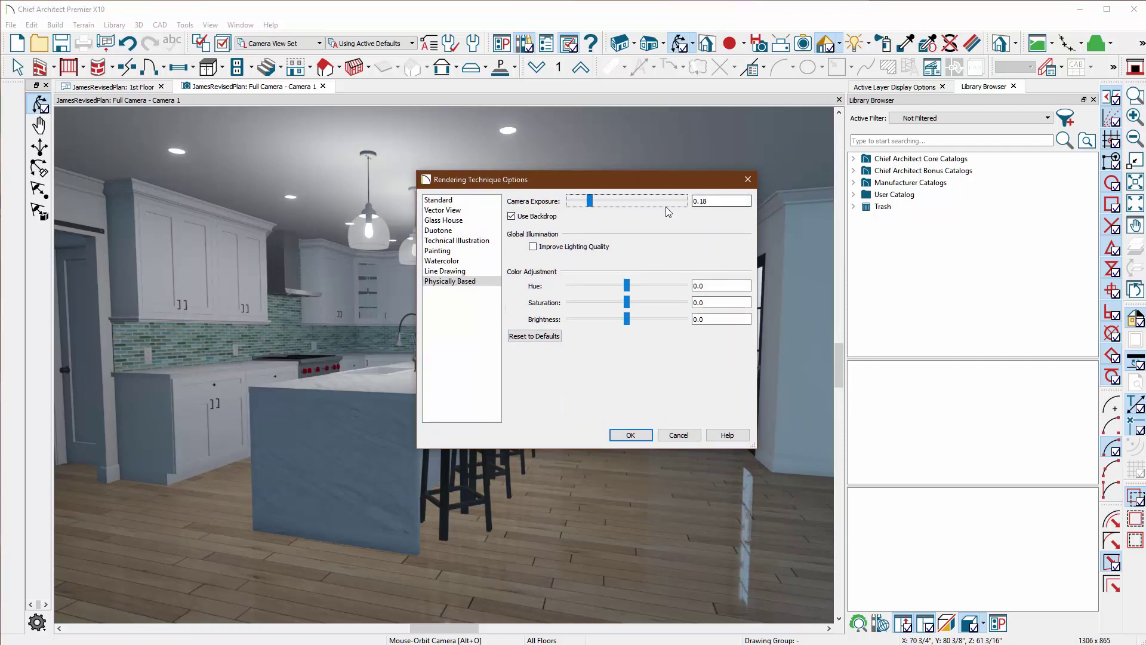
left_click_drag(590, 201, 605, 203)
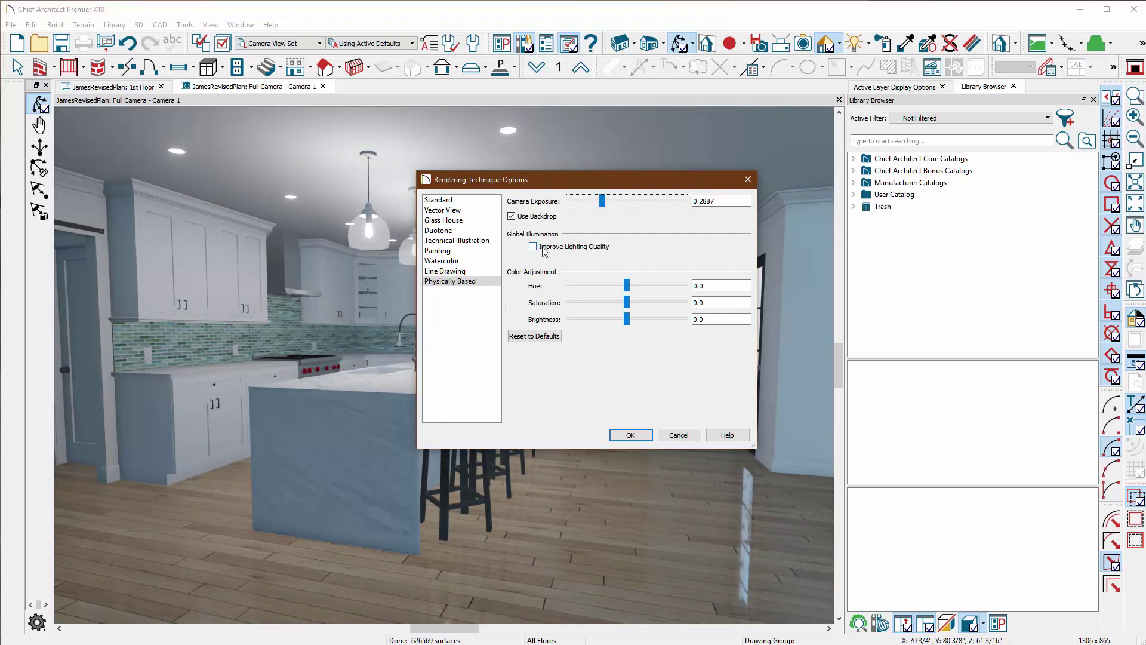
left_click(535, 248)
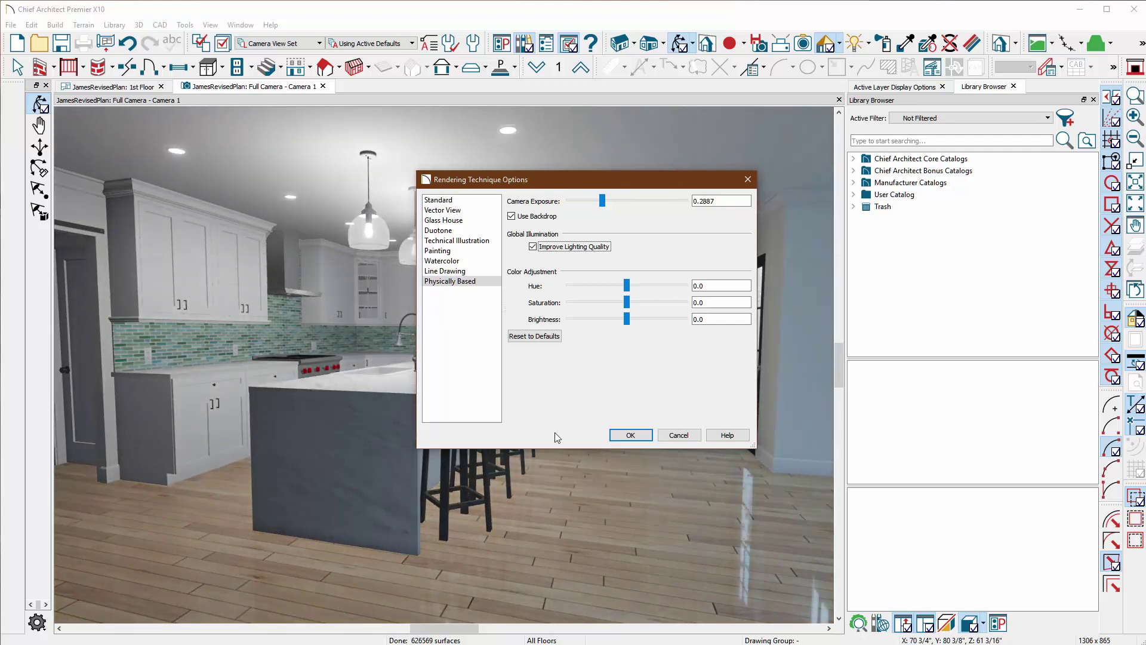
left_click(627, 435)
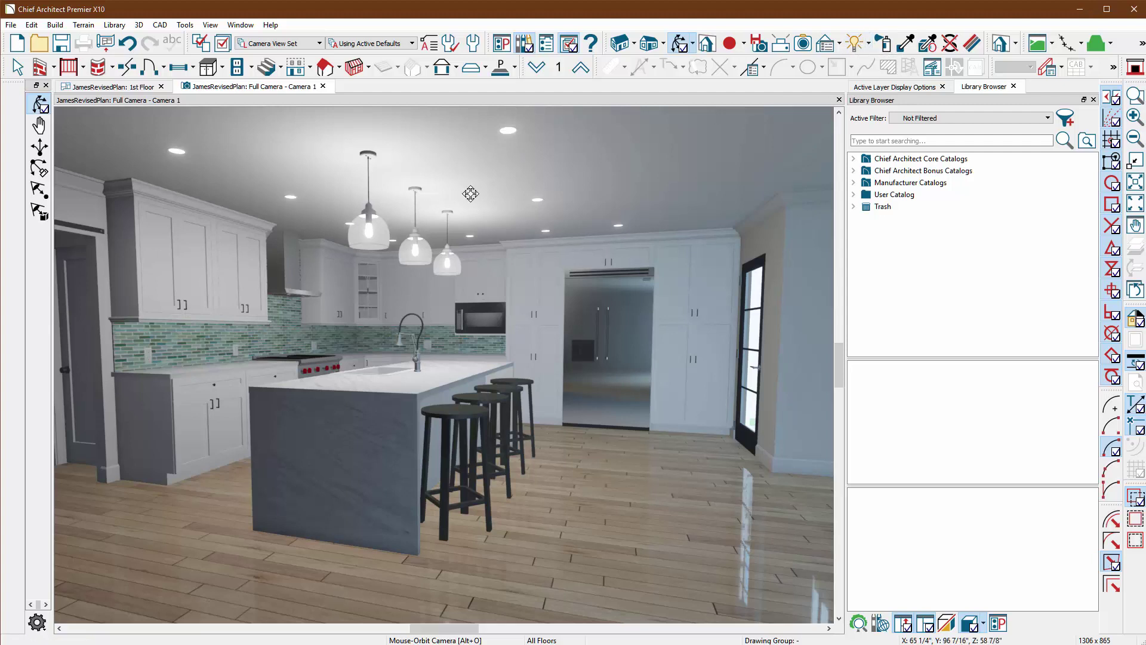
left_click(855, 44)
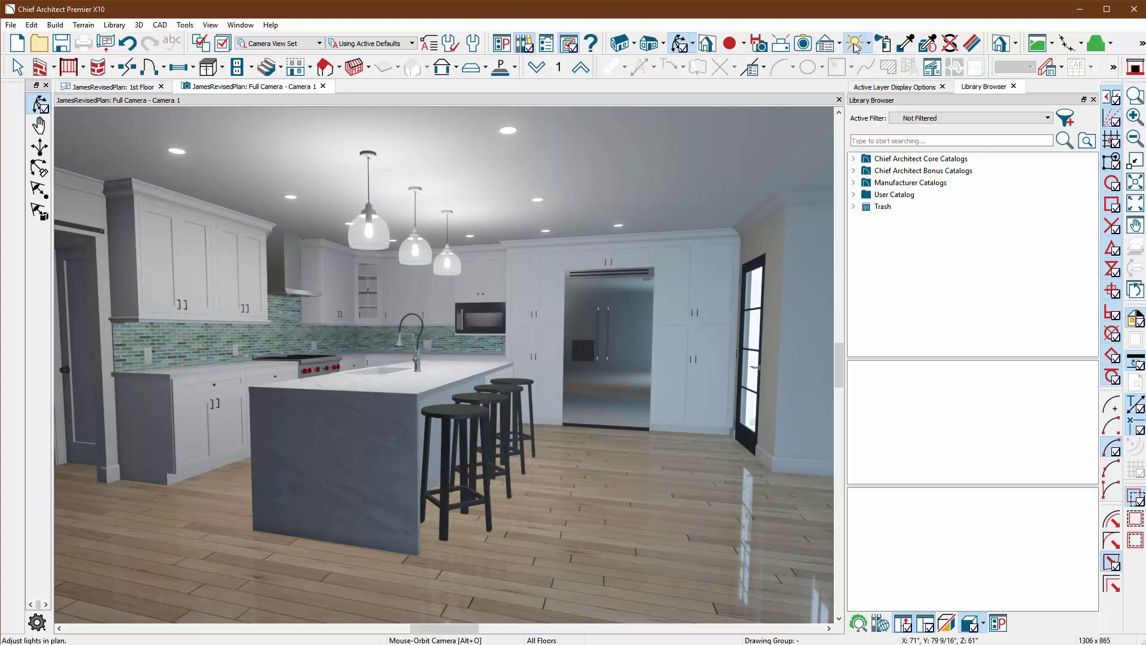
left_click_drag(615, 105, 421, 107)
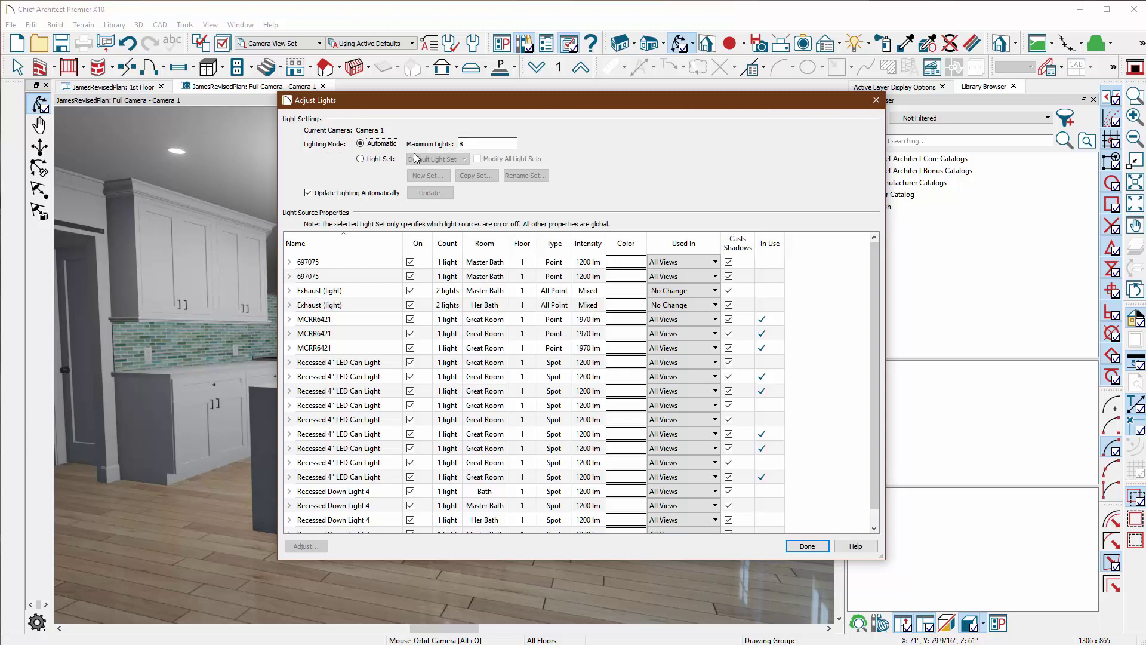
key("Tab")
key("Return")
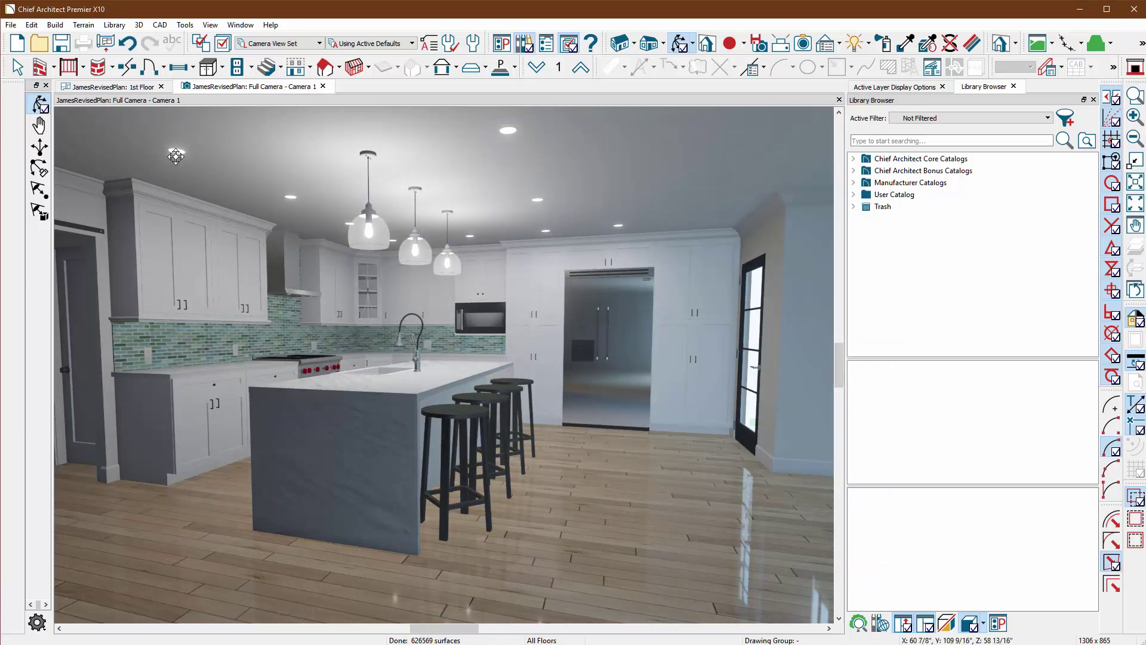
Keep Camera 1's generic sun at 100,000 Lux mid-day with Sun Follows Camera on
left_click(869, 43)
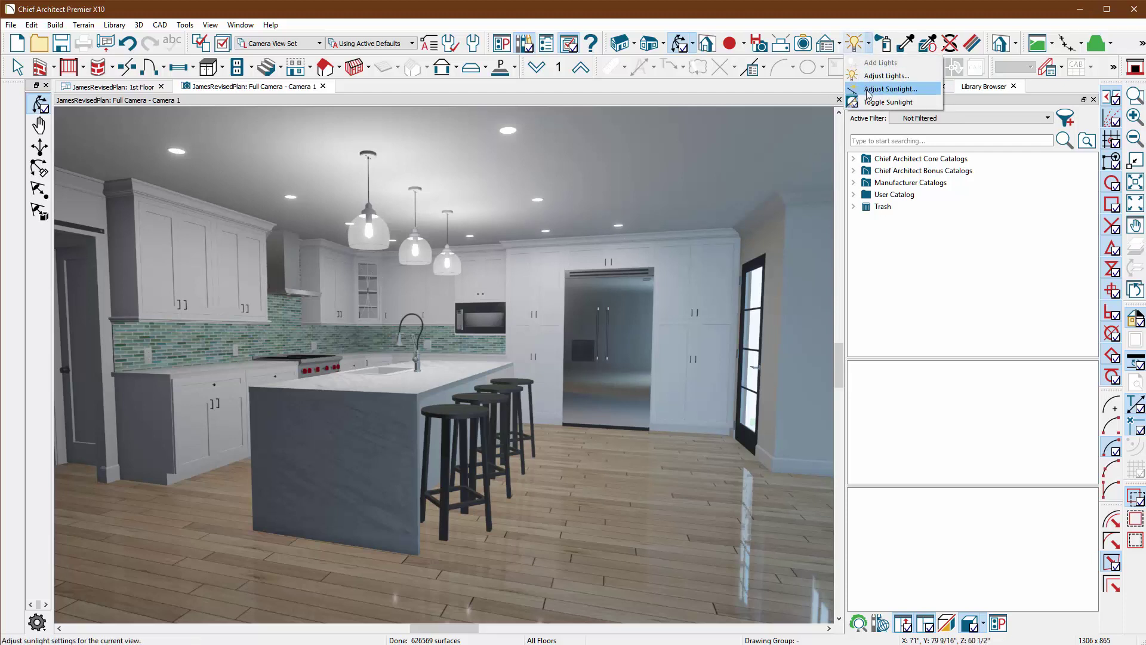
left_click(890, 89)
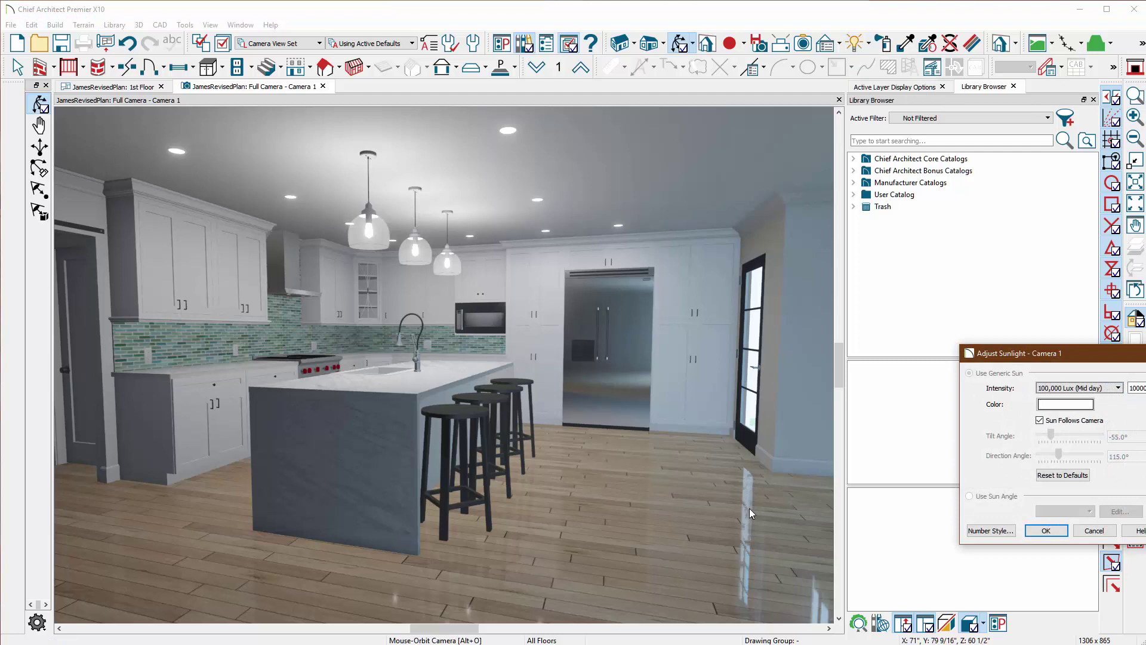
left_click_drag(1021, 353, 471, 299)
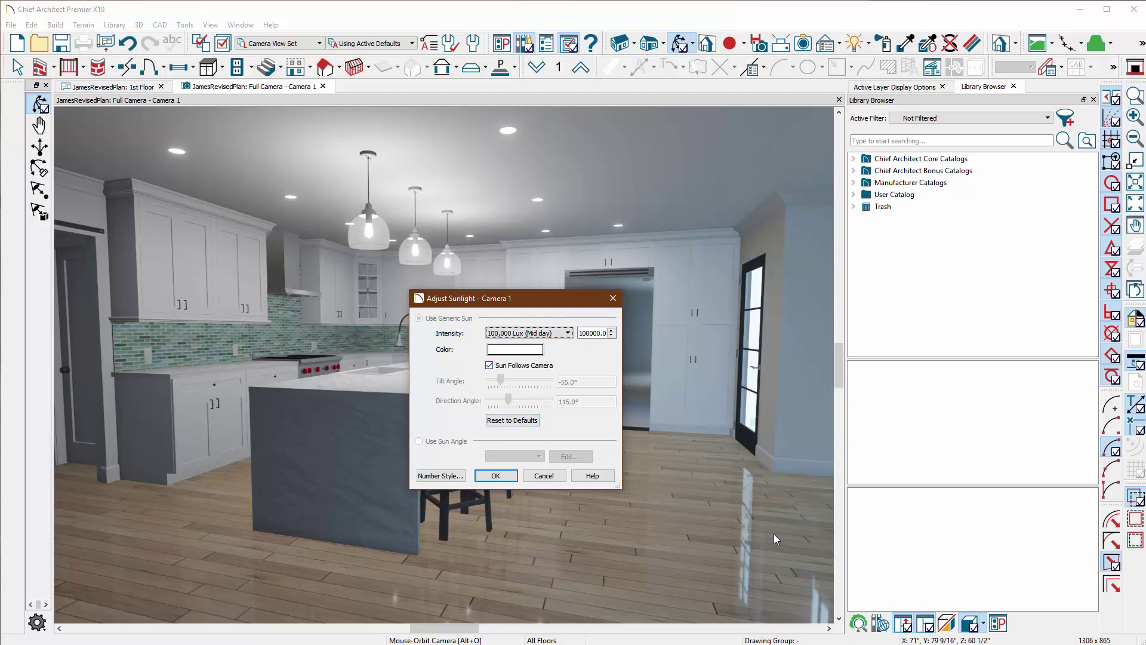
left_click(494, 476)
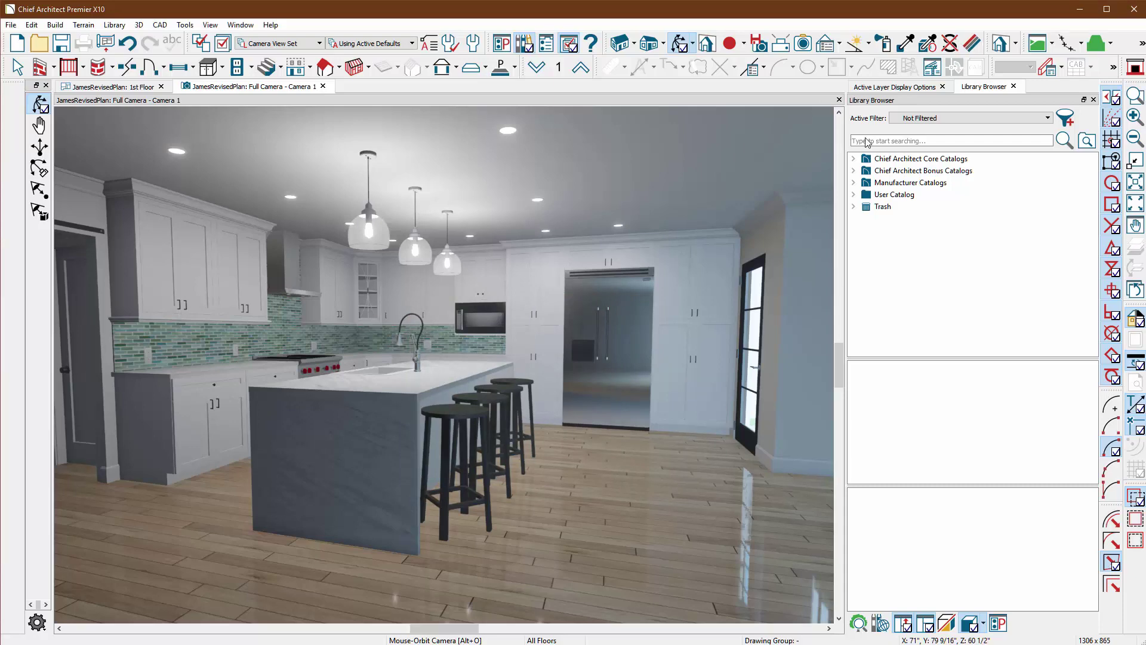
Change the Wheatfield wood floor material's class to Matte with 40% roughness
left_click(974, 45)
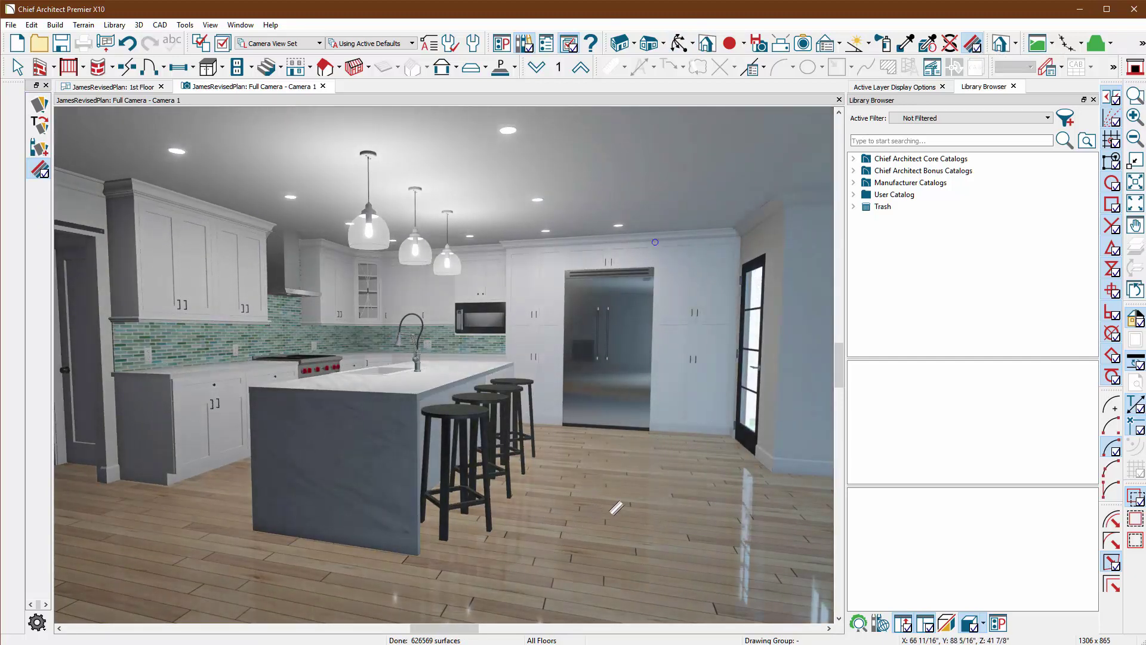
left_click(637, 485)
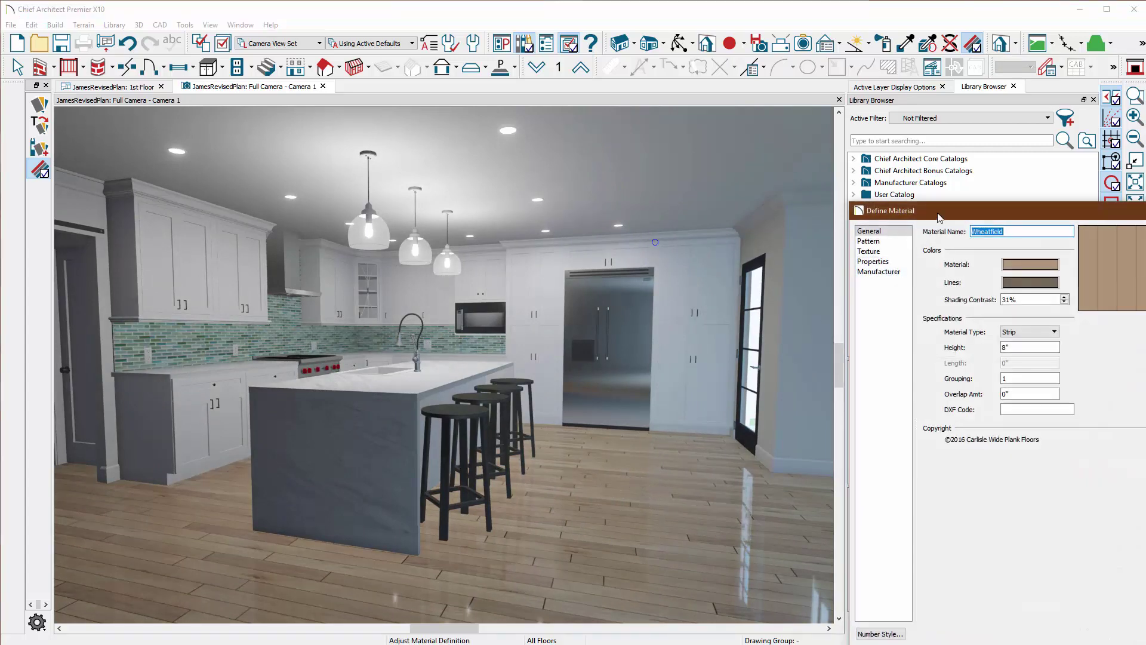
left_click_drag(883, 206, 292, 137)
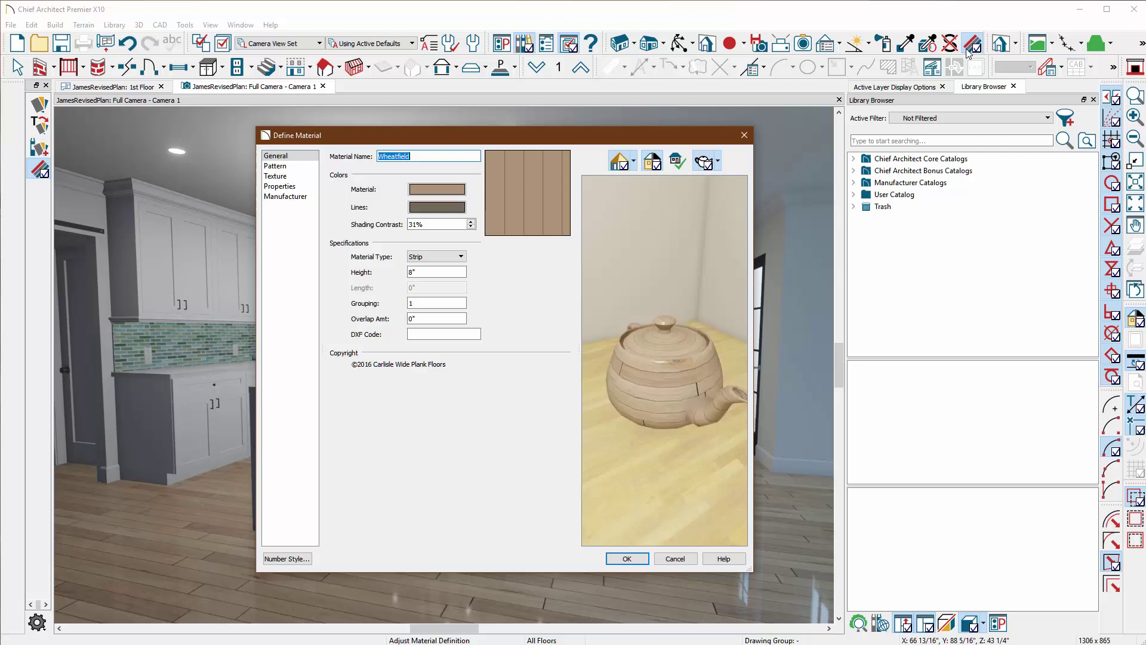
left_click(279, 187)
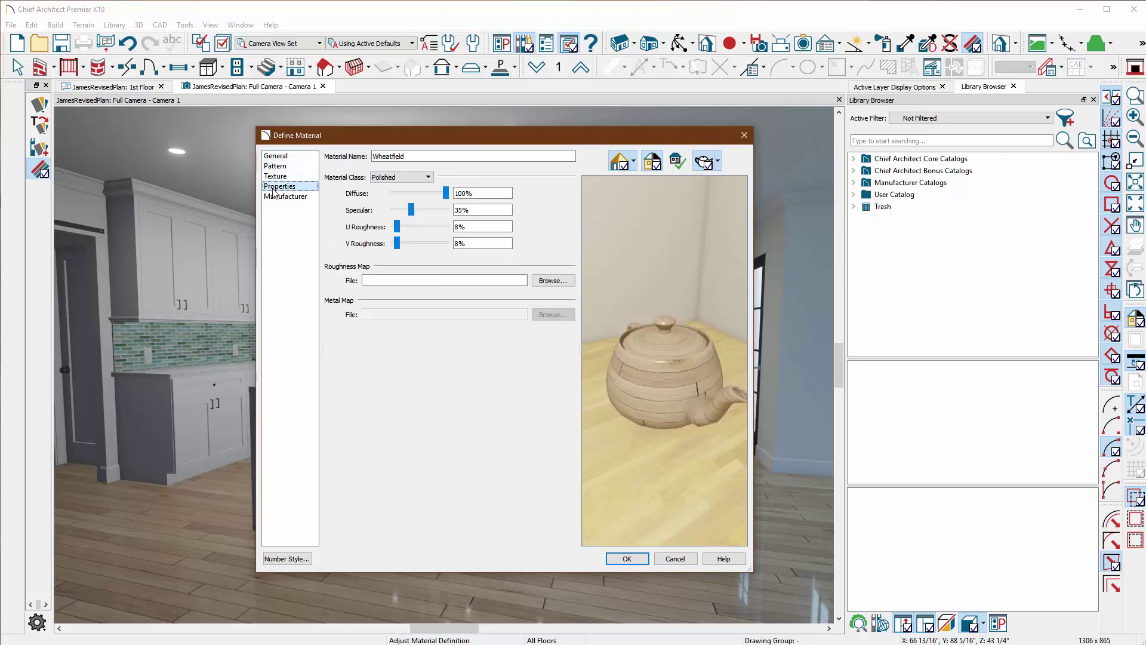
left_click(404, 177)
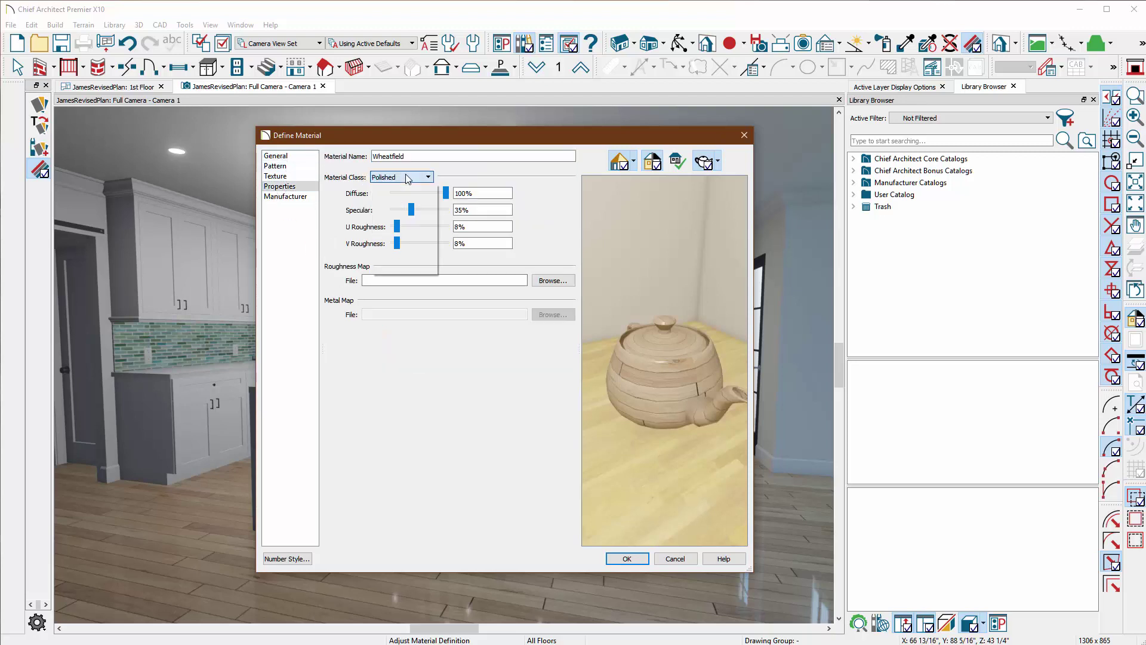
left_click(386, 198)
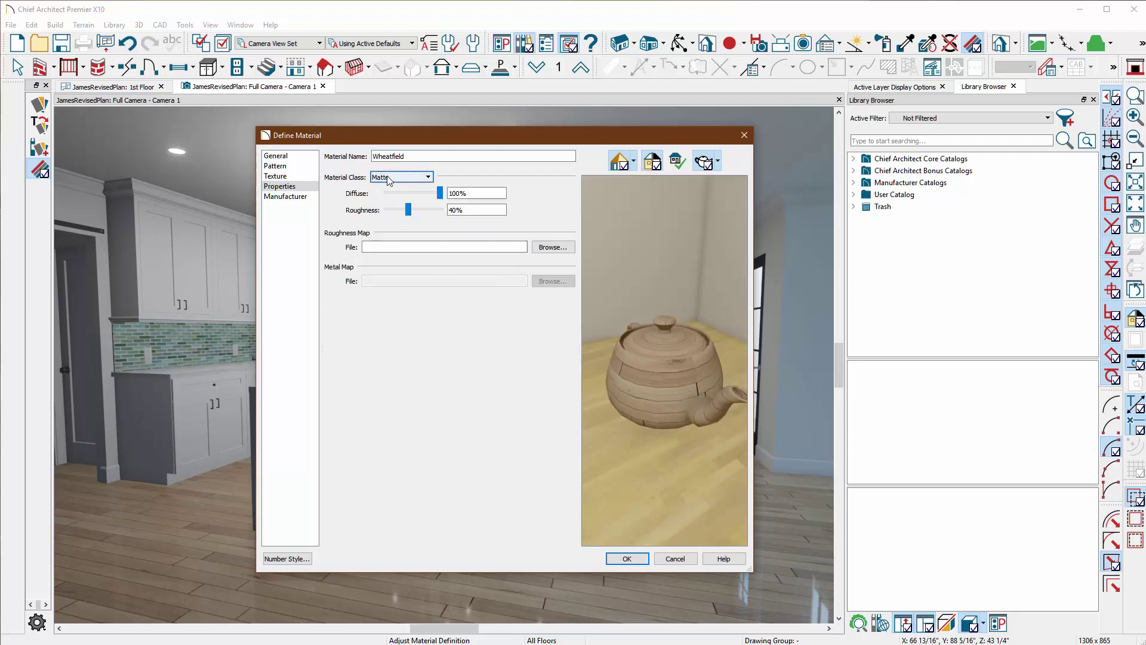
left_click(627, 559)
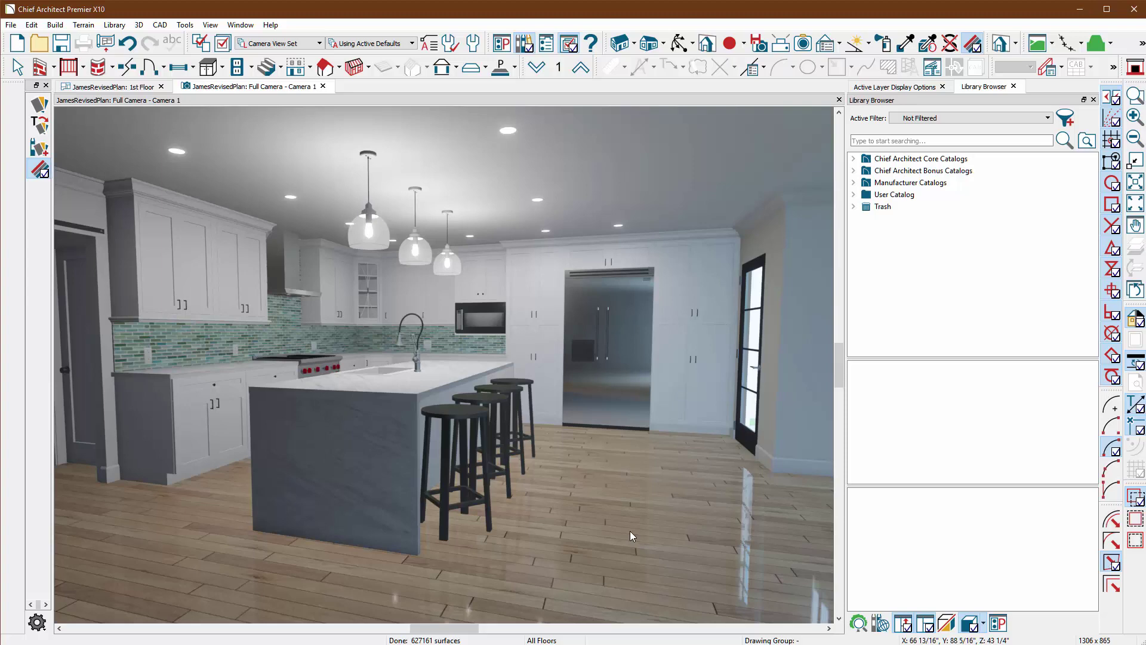
Refresh the kitchen camera render with the matte floor and review, then cancel, the rendering options
left_click(631, 535)
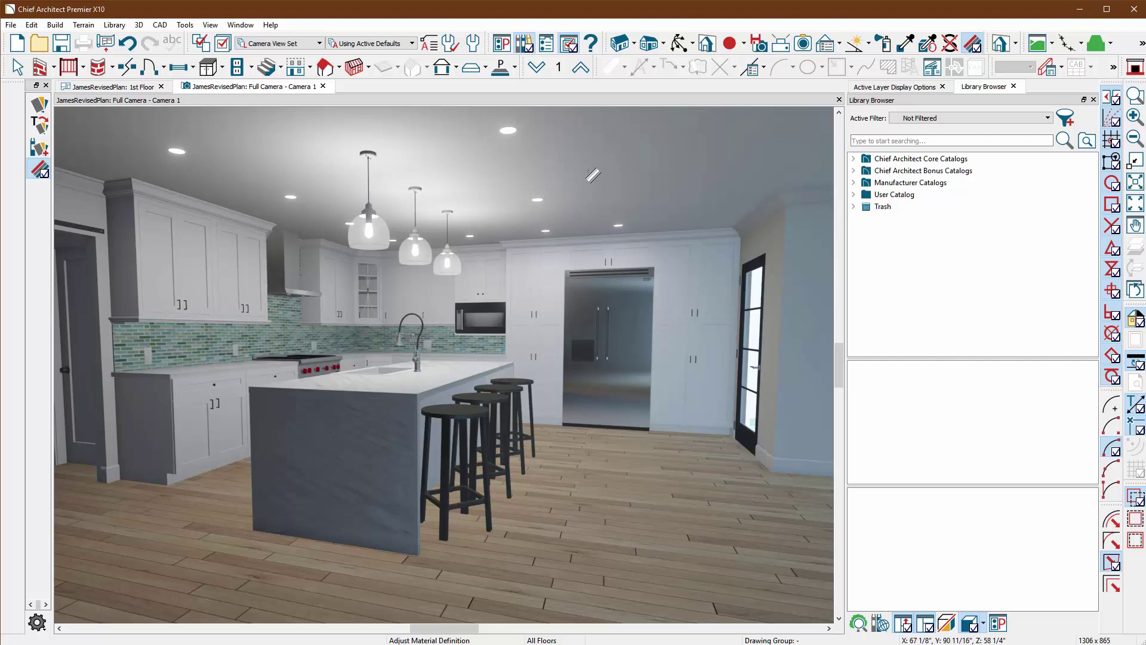
left_click(839, 44)
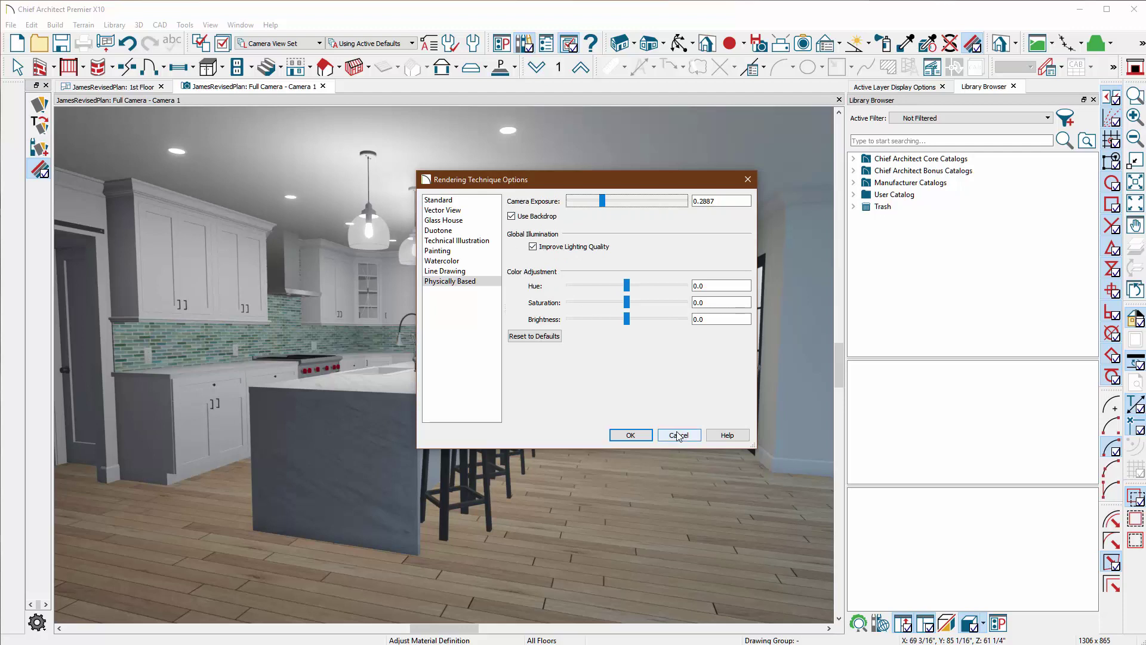
left_click(631, 435)
left_click(138, 25)
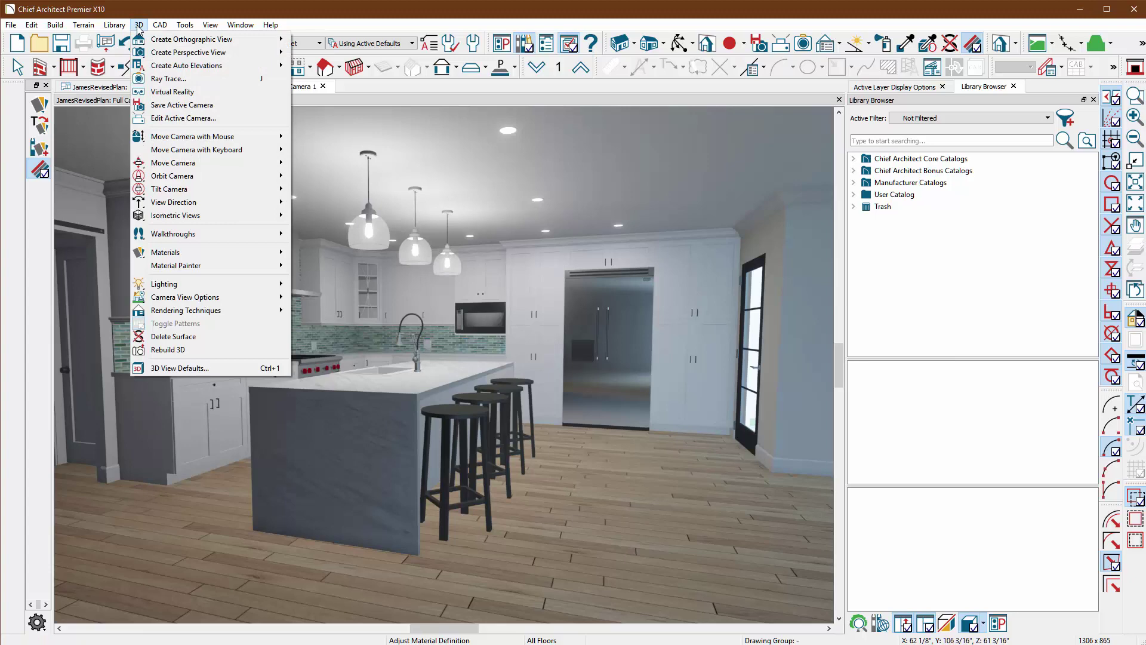
Enable Show Shadows, Reflections and Edge Smoothing when Idle for the active camera
left_click(209, 118)
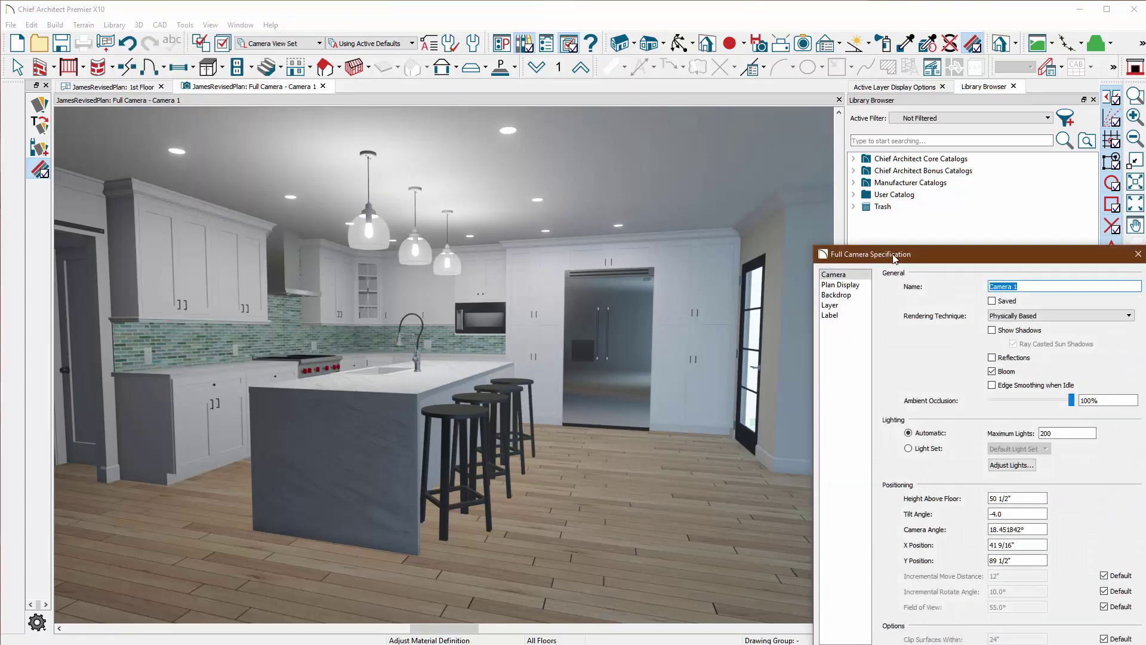
left_click_drag(892, 254, 382, 128)
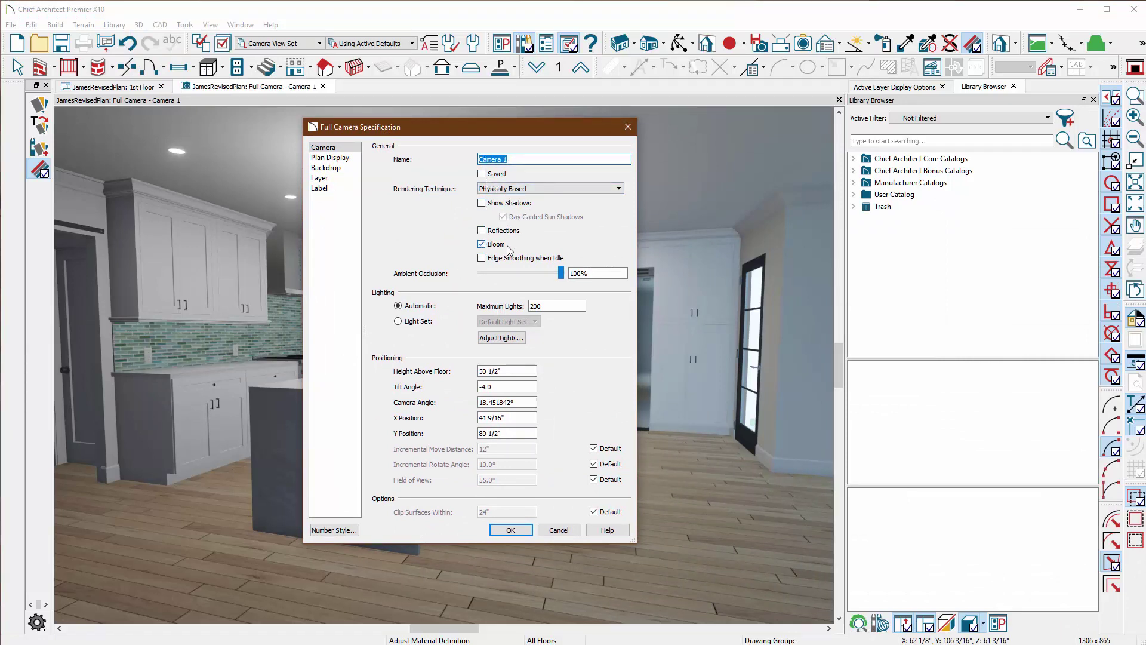
left_click(482, 203)
left_click(486, 232)
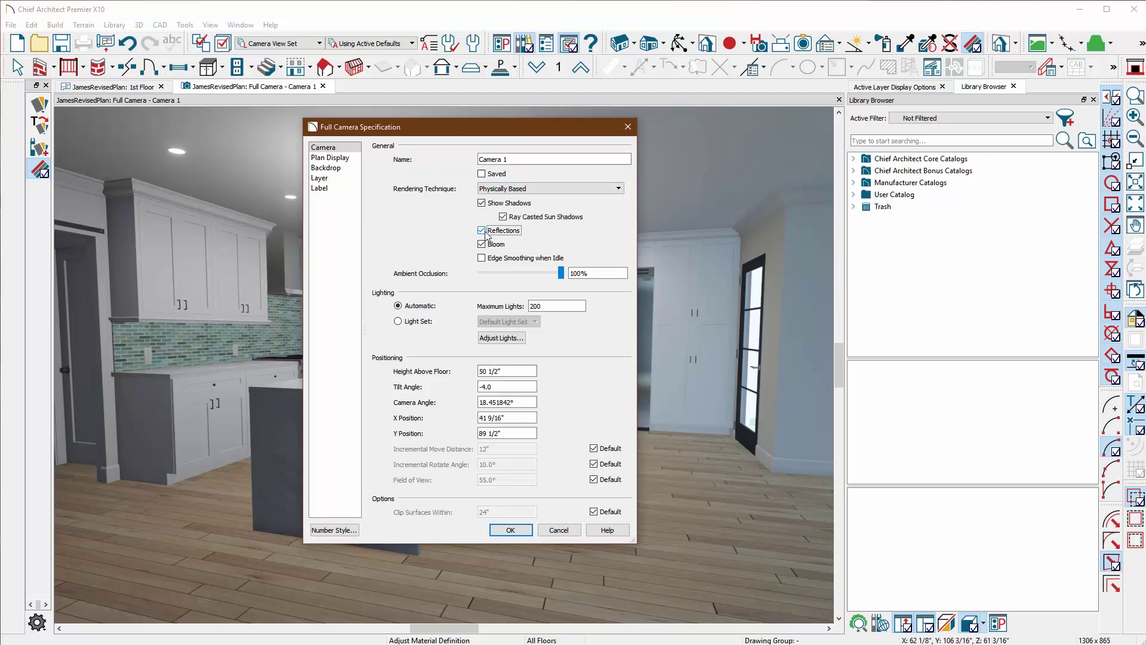
left_click(490, 260)
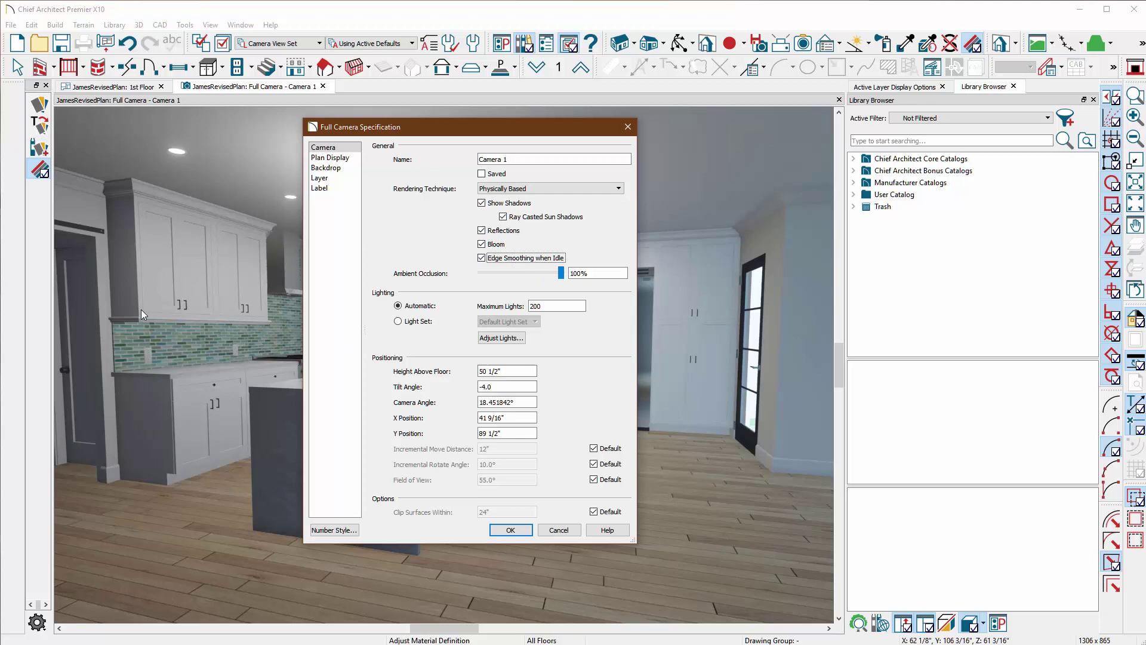
left_click(510, 529)
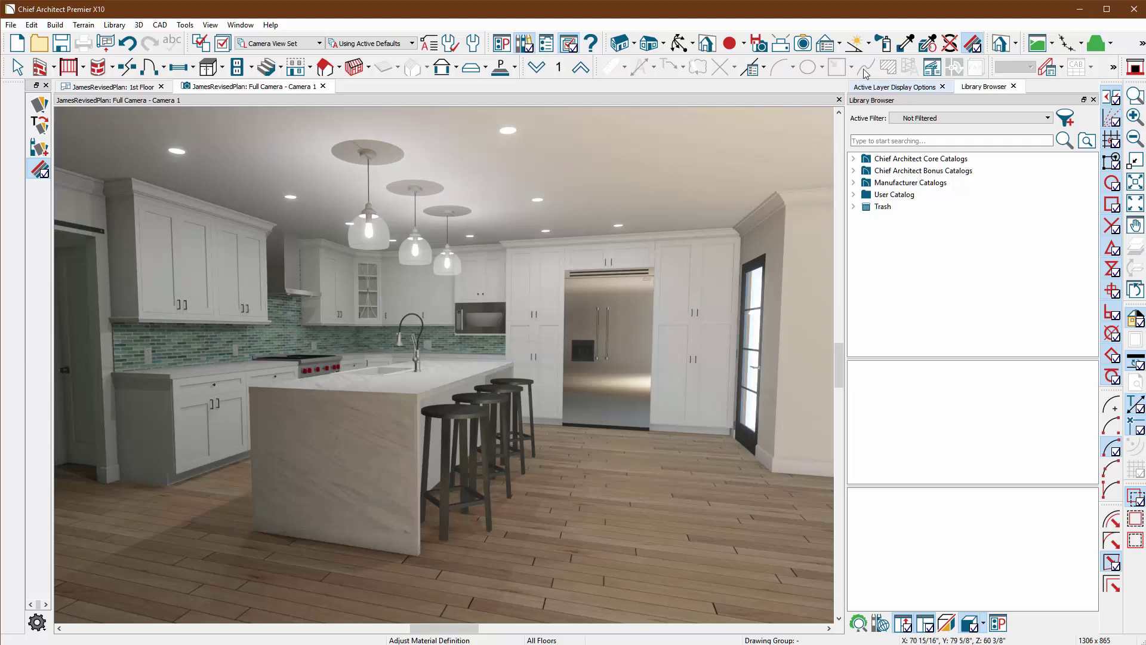
Turn off Sun Follows Camera and aim the sun at 69.5° direction, -40° tilt
left_click(855, 43)
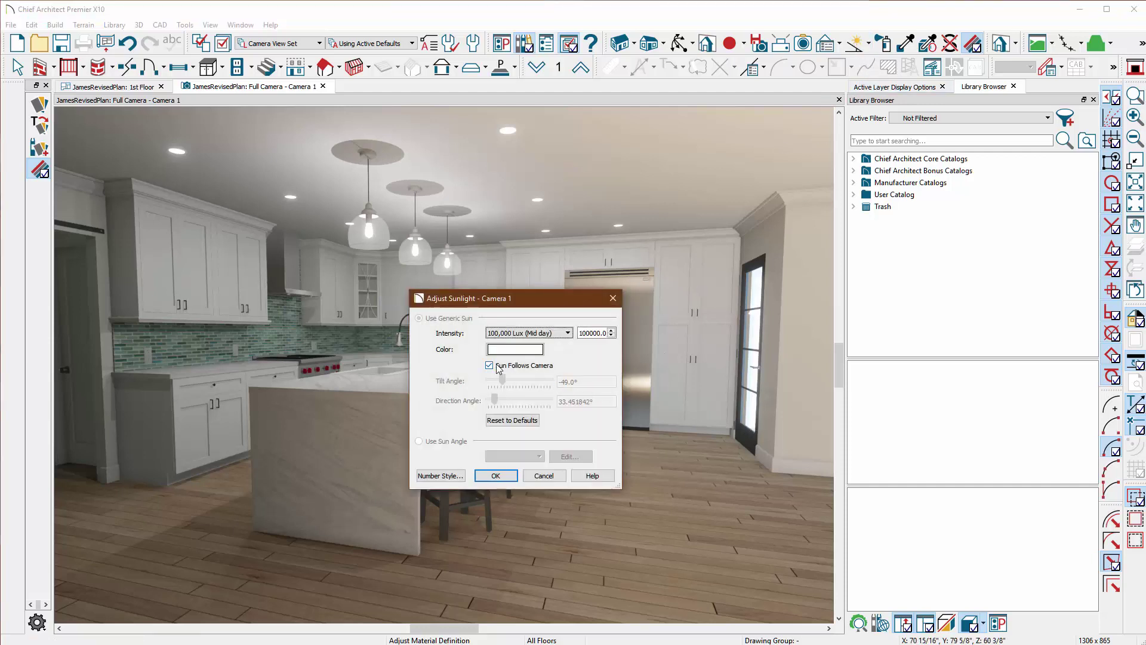
left_click(499, 366)
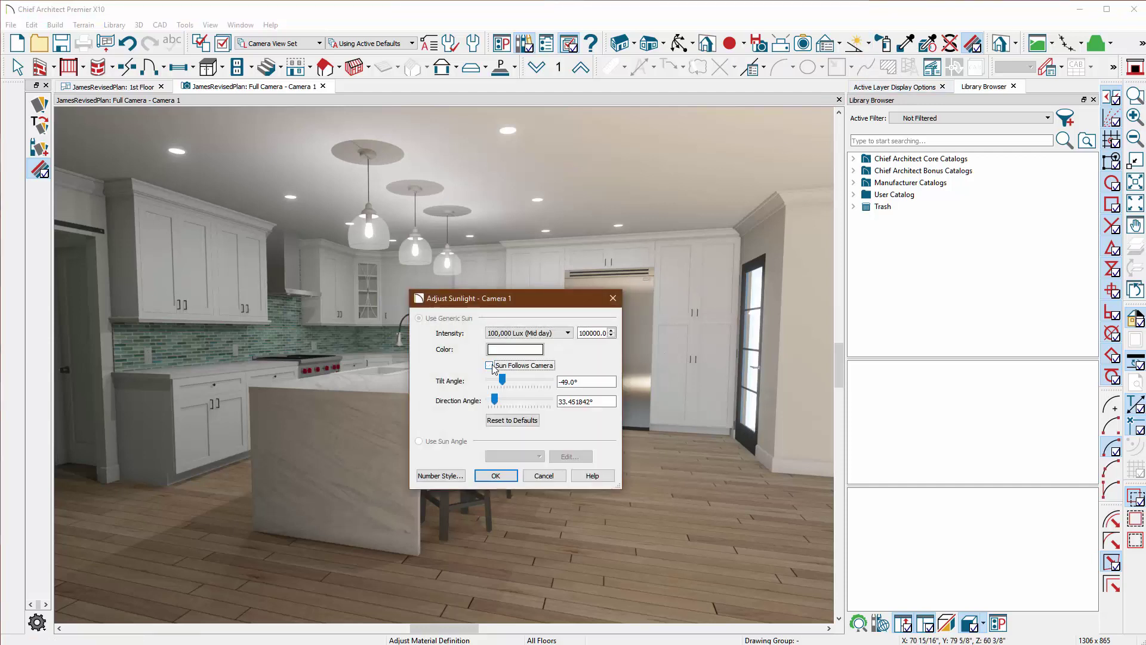
left_click(495, 404)
left_click_drag(495, 405, 497, 405)
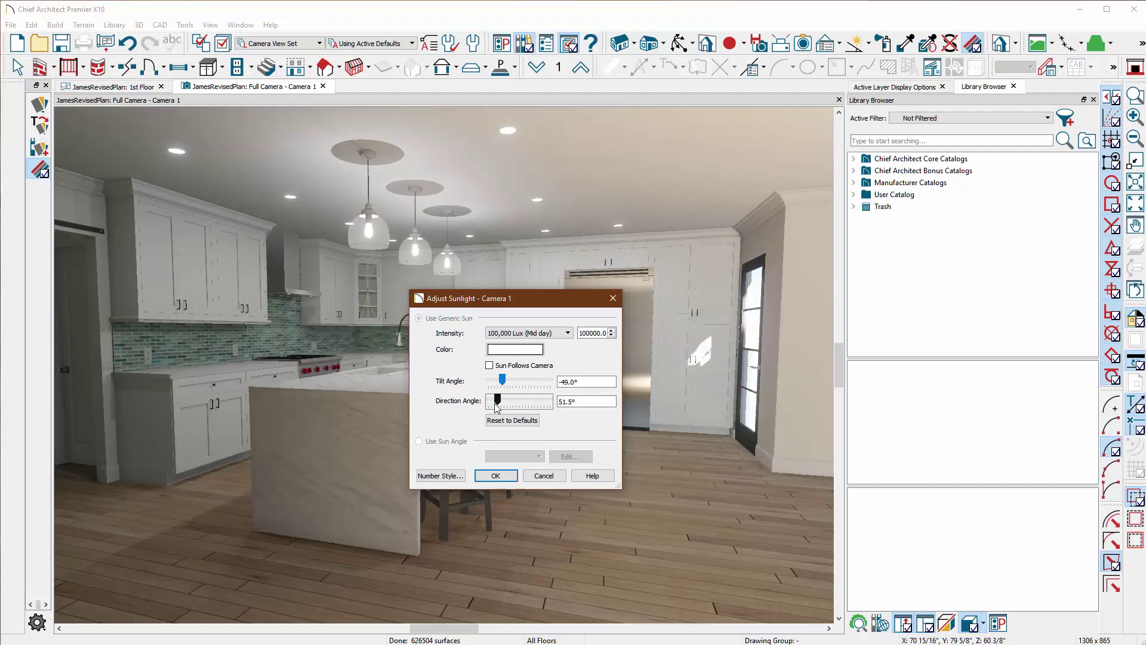
key("Right")
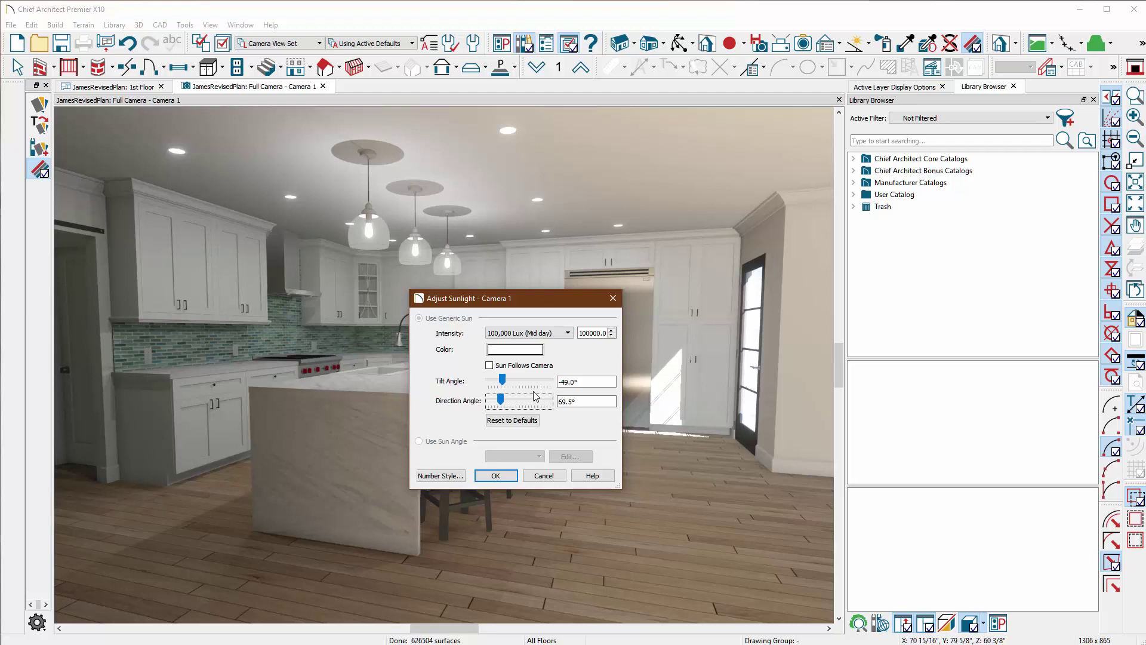
left_click(504, 381)
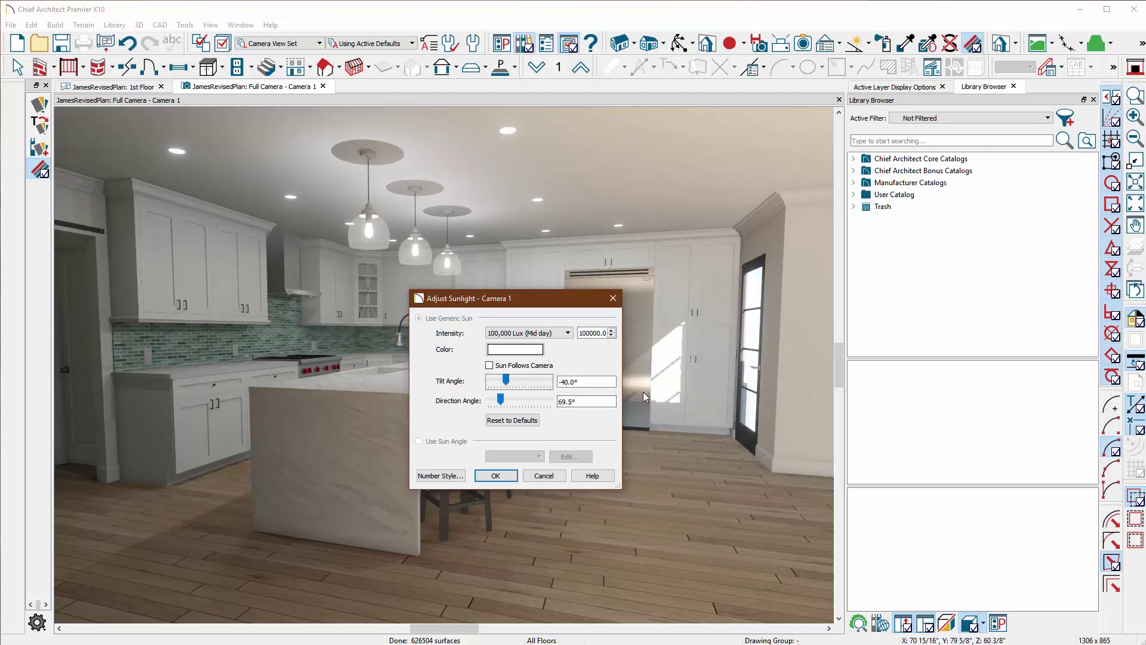
left_click(510, 476)
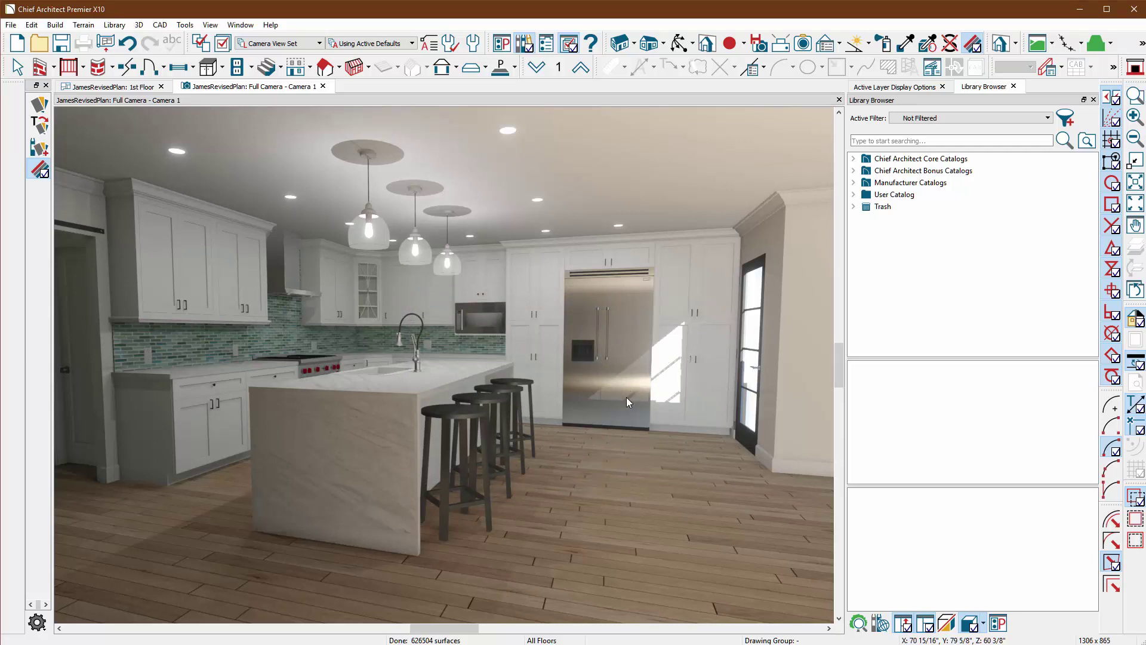
left_click(854, 45)
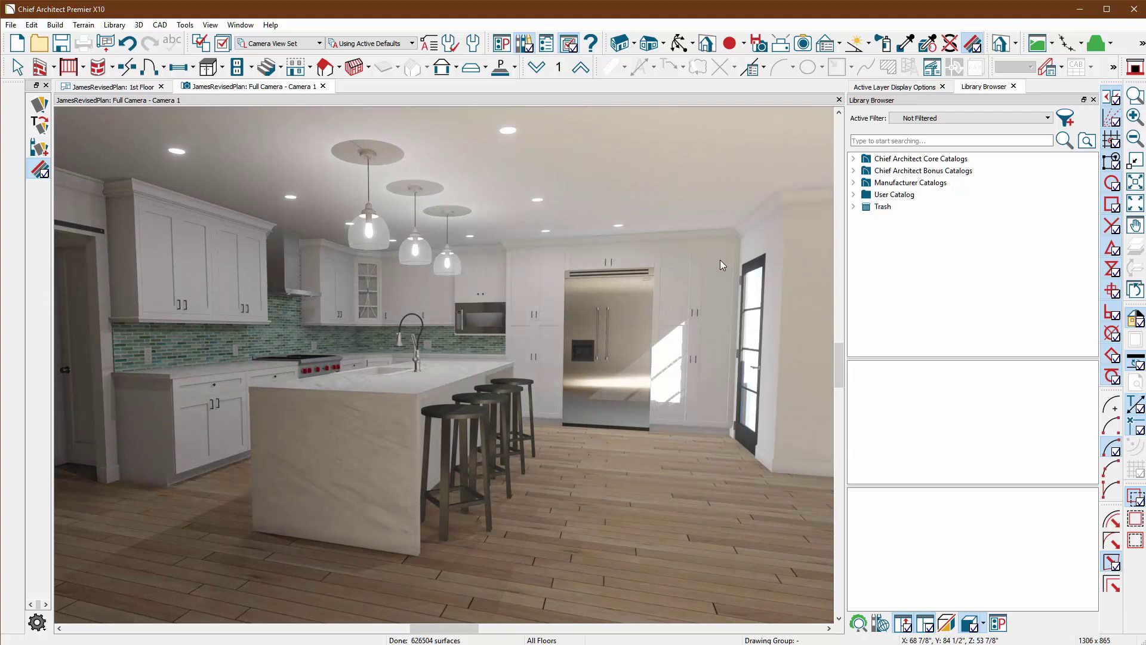
Raise the Physically Based camera exposure to 0.3247 and set brightness to 2.0
left_click(828, 44)
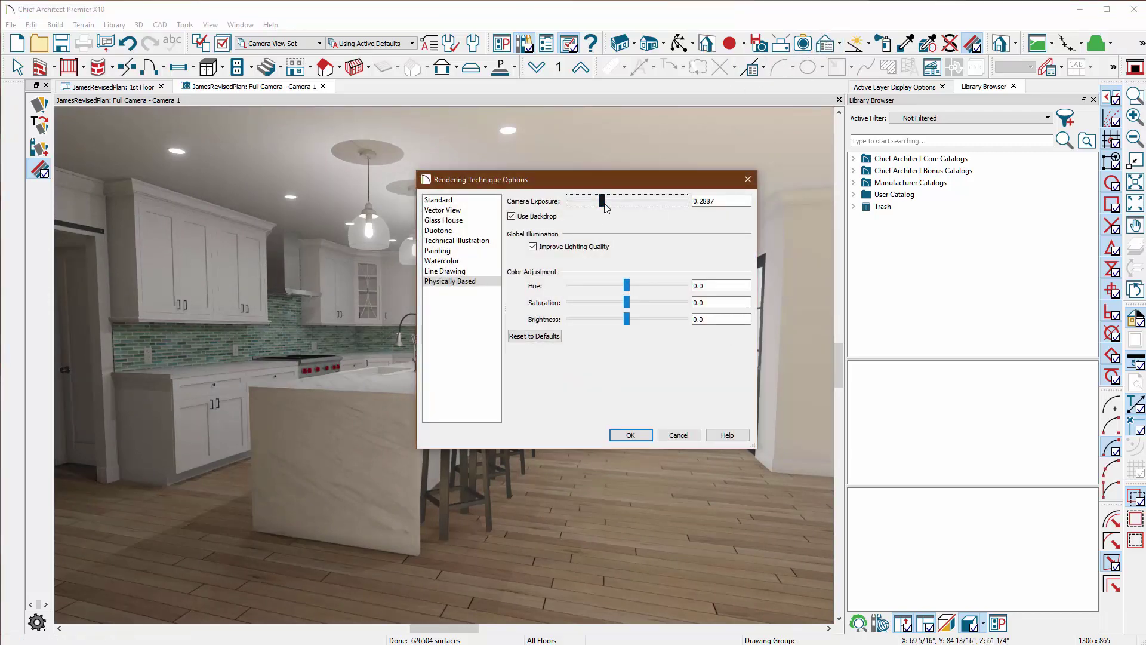
left_click_drag(605, 206, 608, 203)
left_click(698, 320)
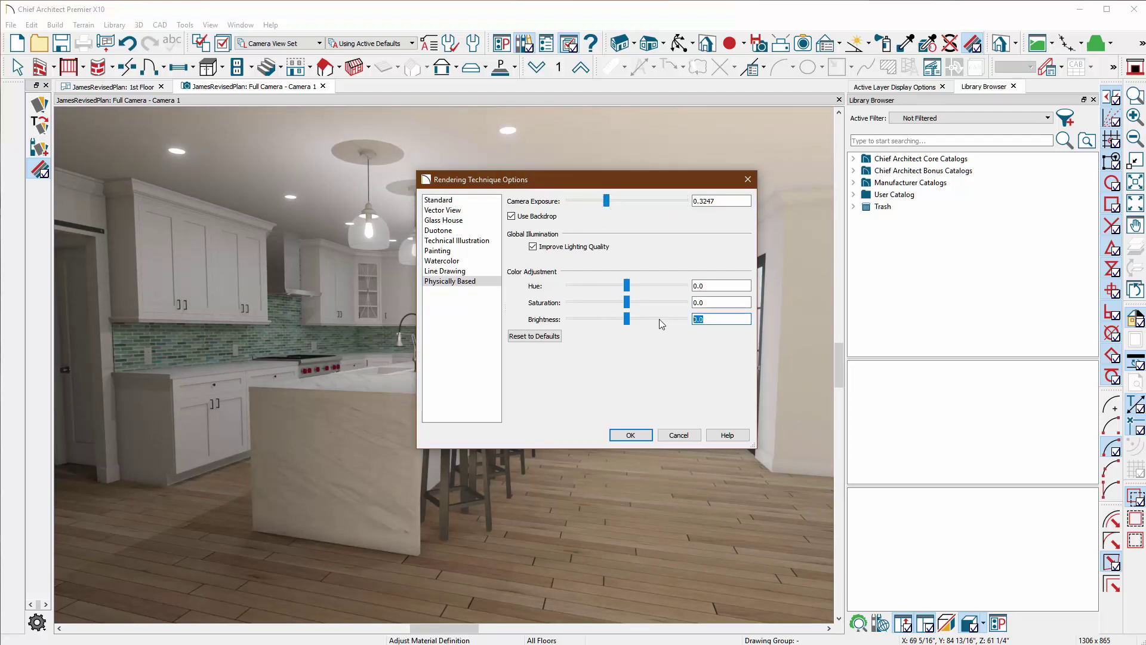
type("2")
key("Tab")
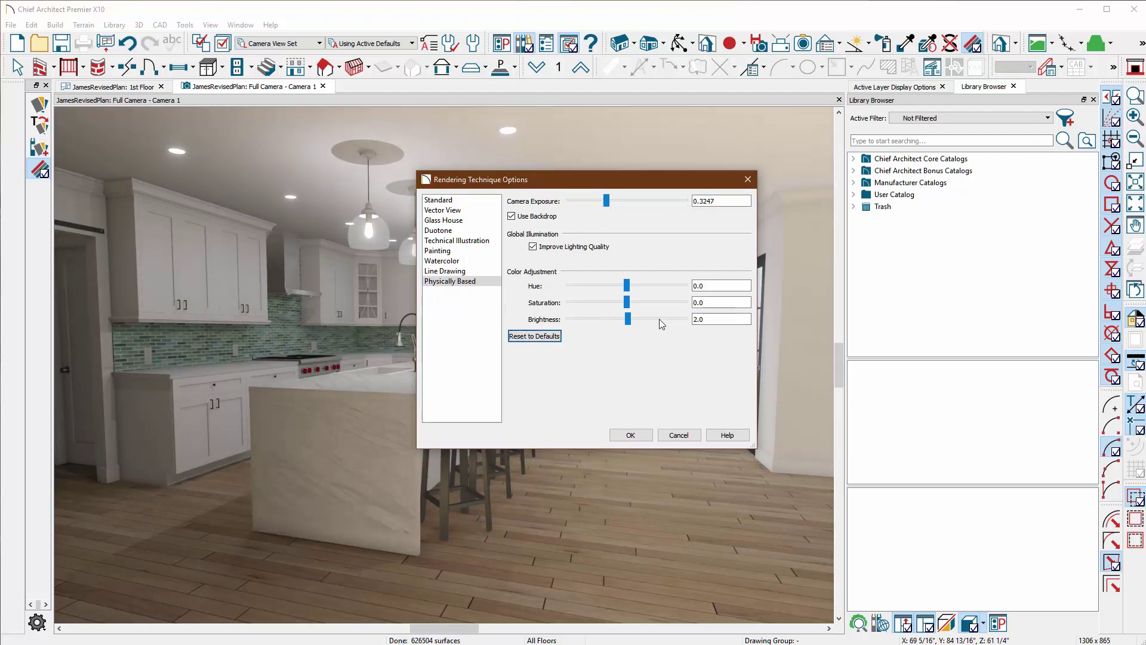
left_click(627, 436)
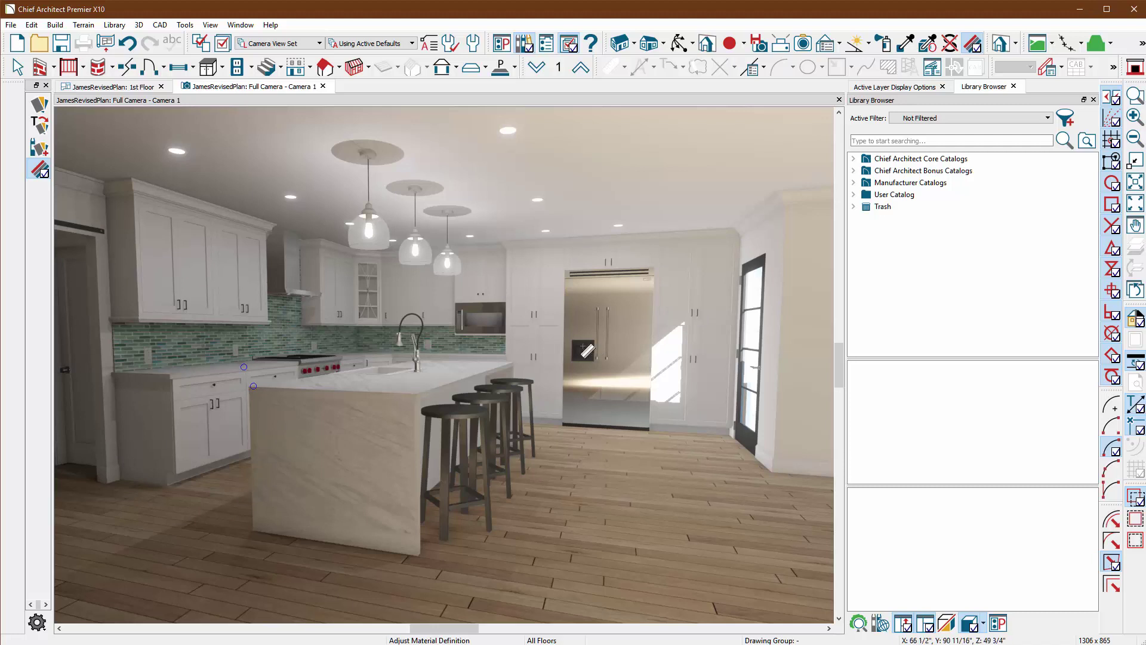
Switch to the 1st Floor plan and search the library for the Puck light
left_click(110, 88)
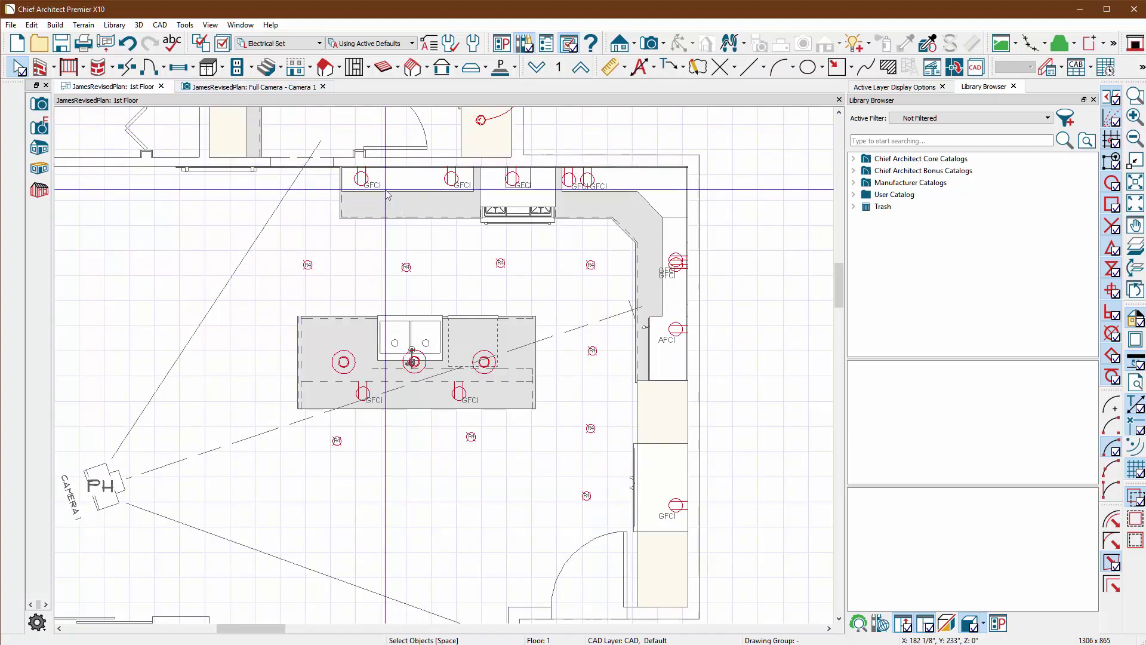
left_click(894, 140)
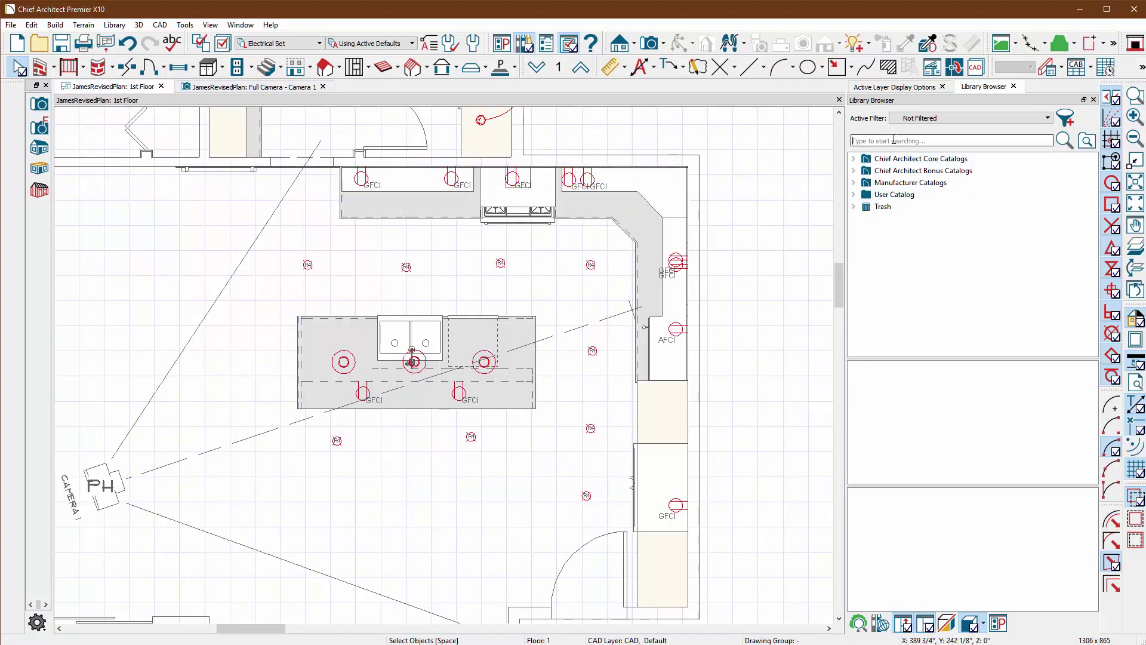
type("puck")
key("Return")
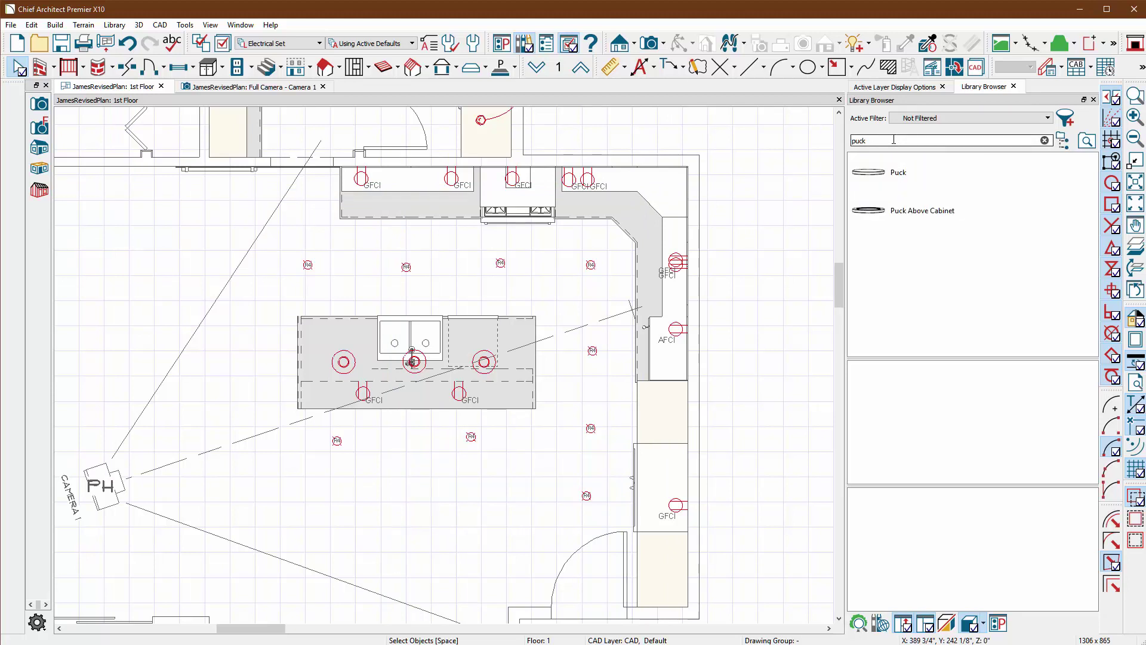
left_click(896, 173)
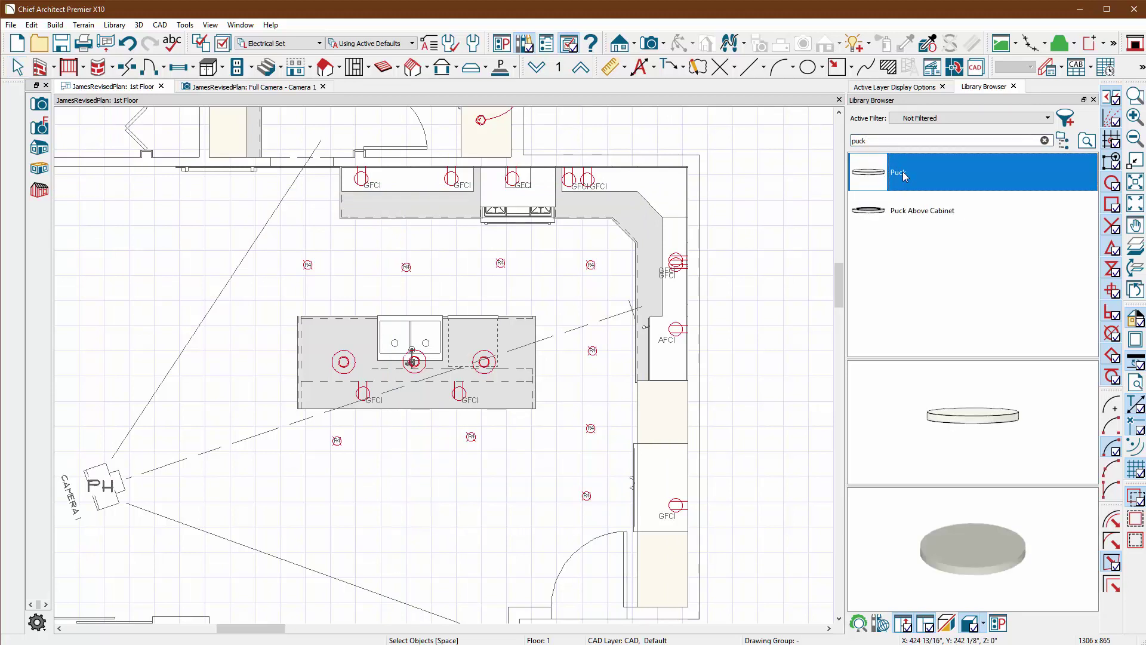
Show the Puck result in the library browser and pick the Rounded cabinet light
right_click(905, 175)
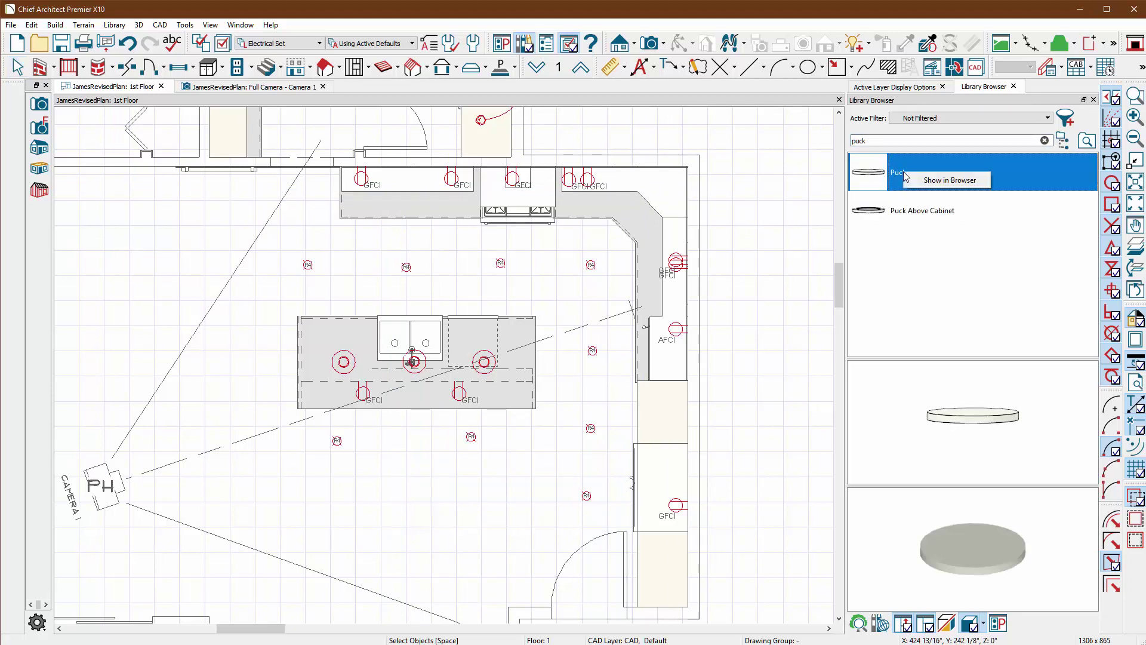
left_click(950, 181)
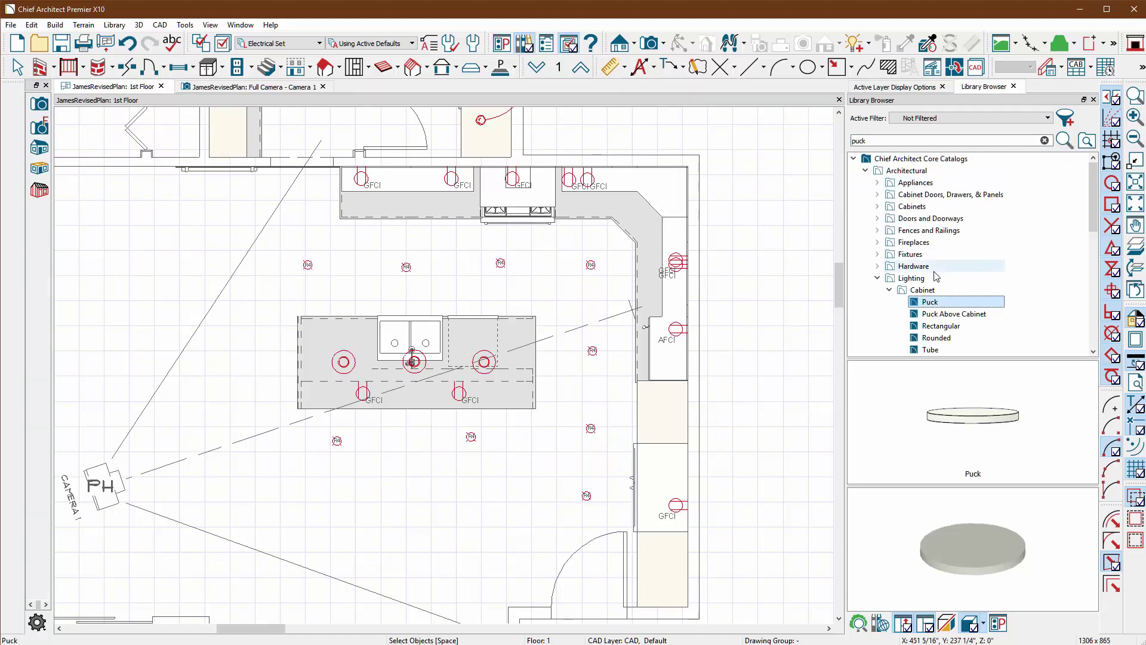
scroll(963, 285, "down", 2)
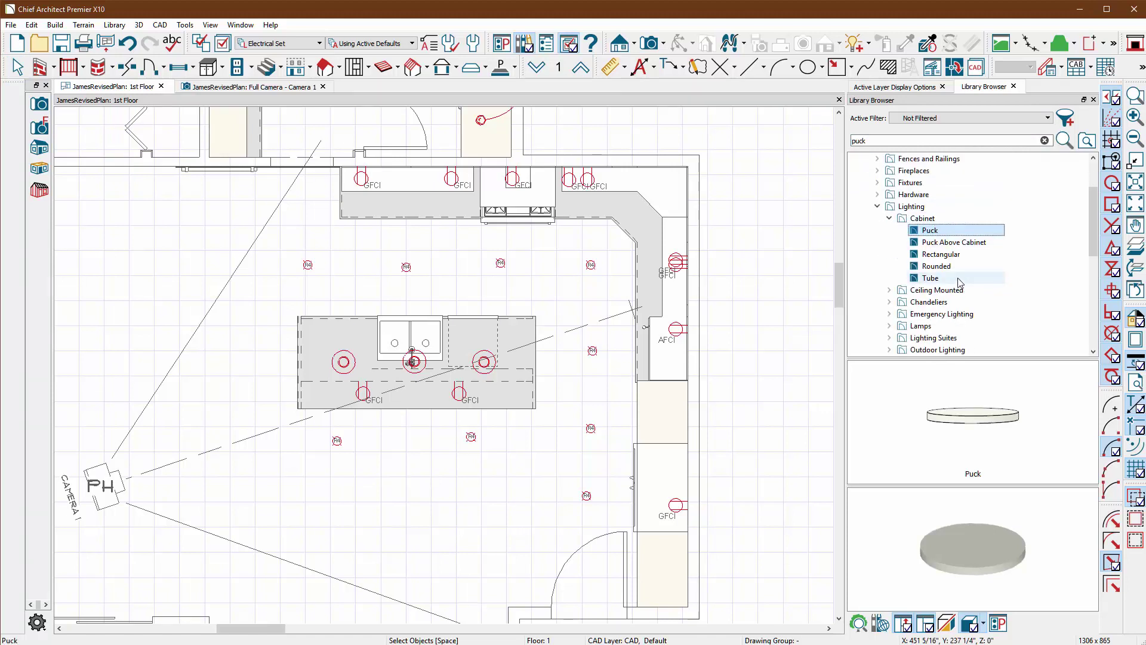
left_click(948, 267)
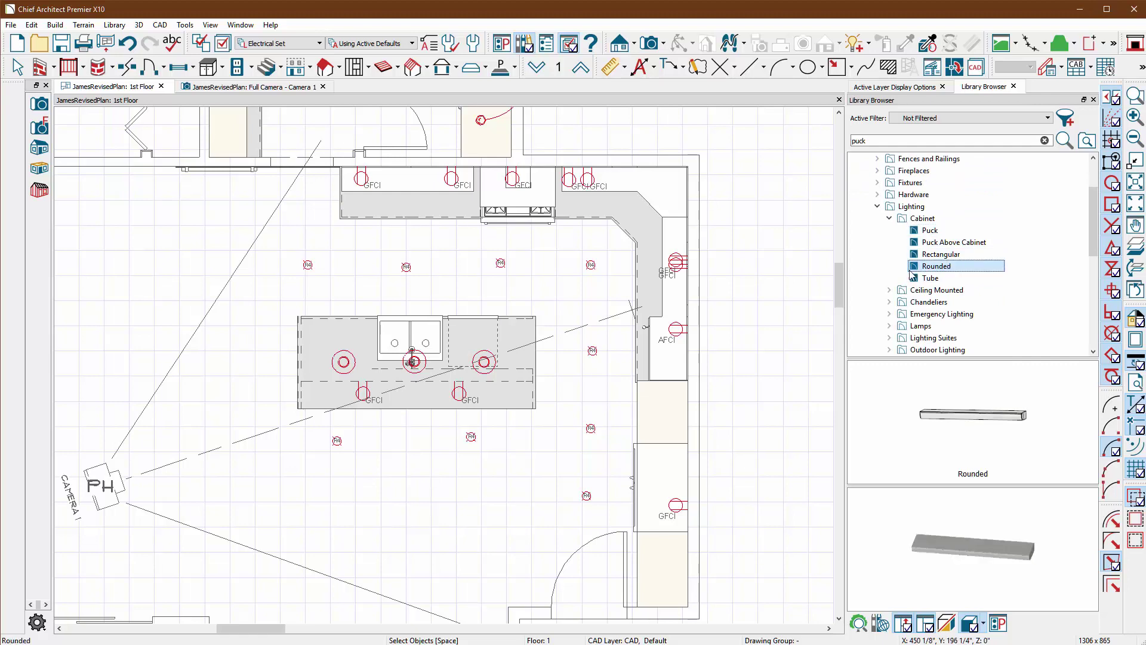
scroll(376, 192, "up", 3)
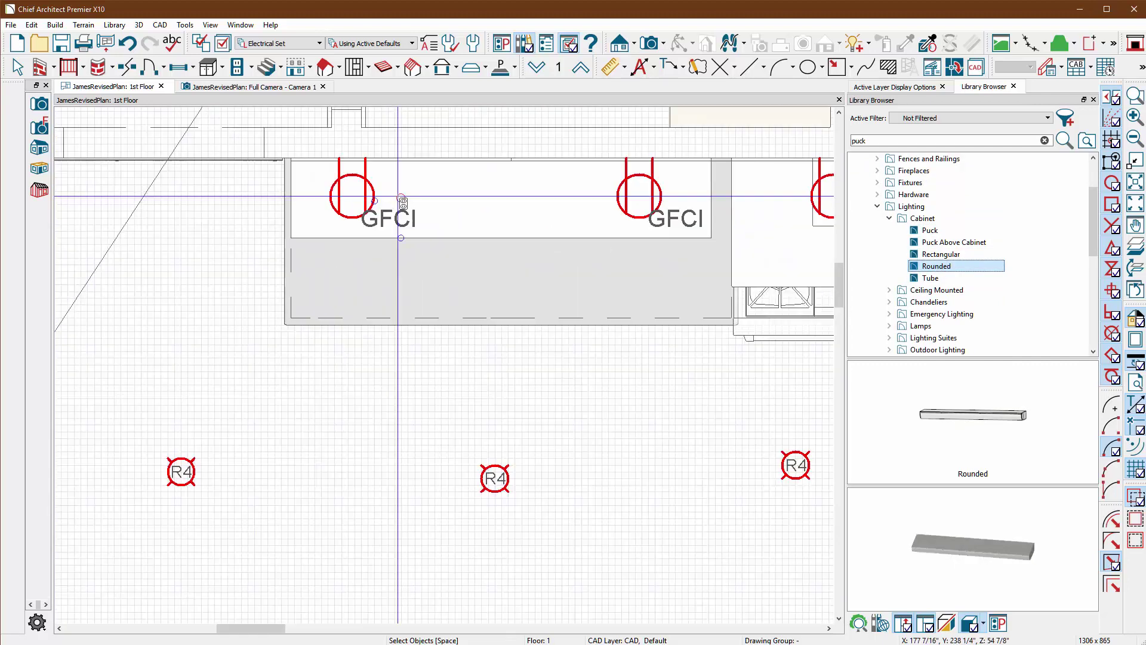
Place six Rounded lights under the upper, angled corner and right-wall cabinets
left_click(380, 245)
left_click(380, 245)
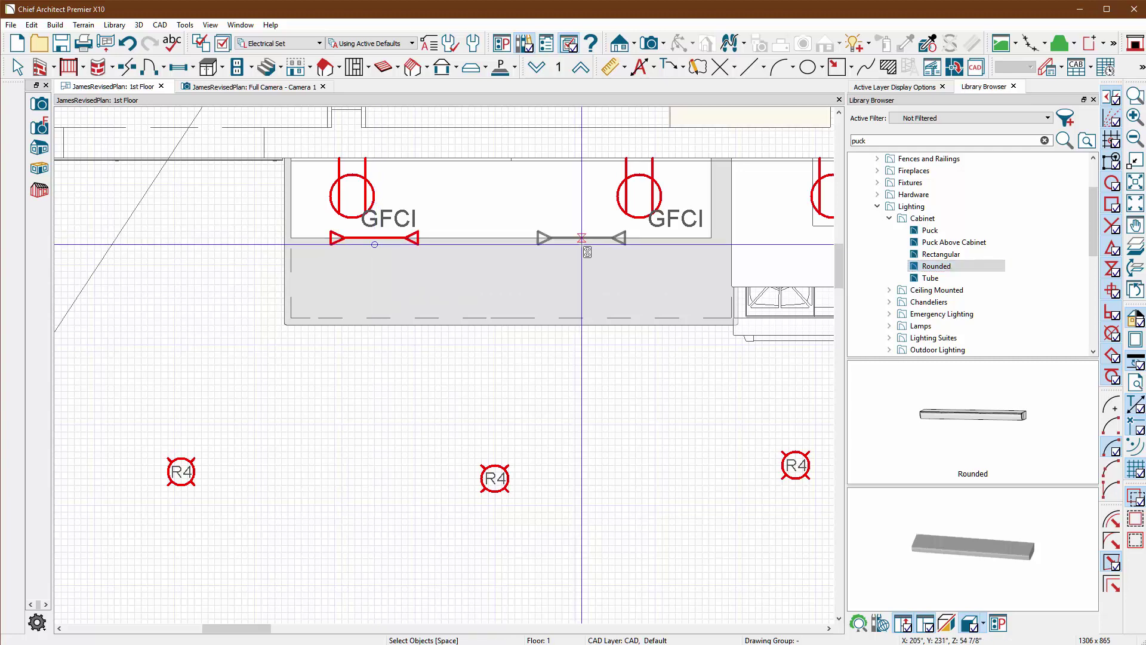
scroll(537, 245, "down", 3)
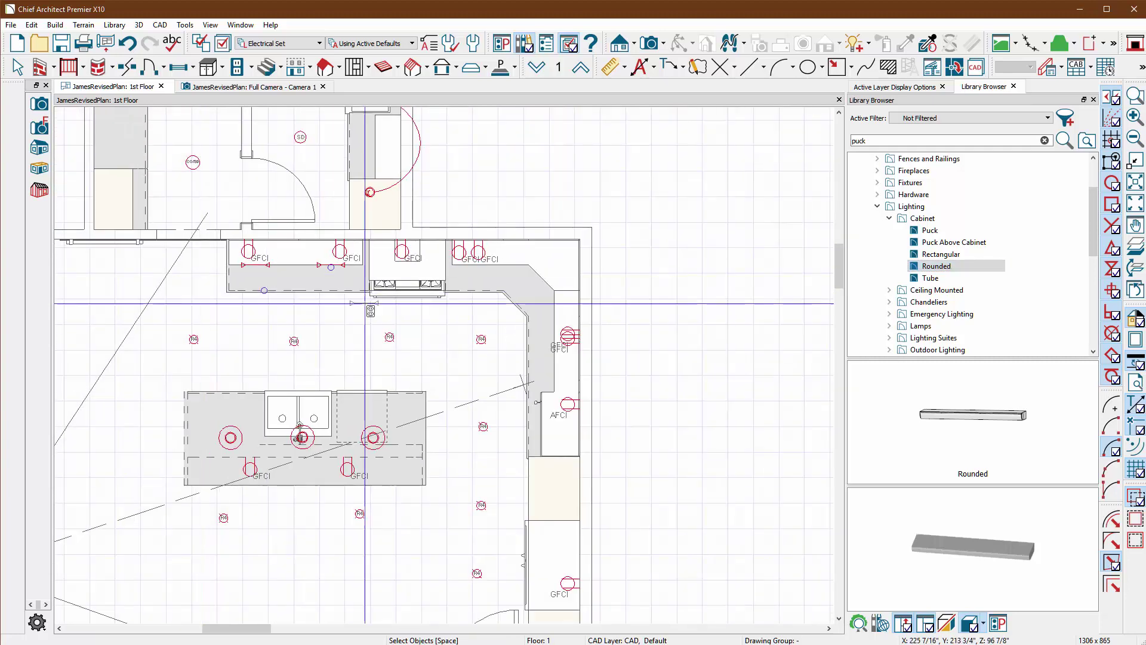
scroll(475, 253, "up", 3)
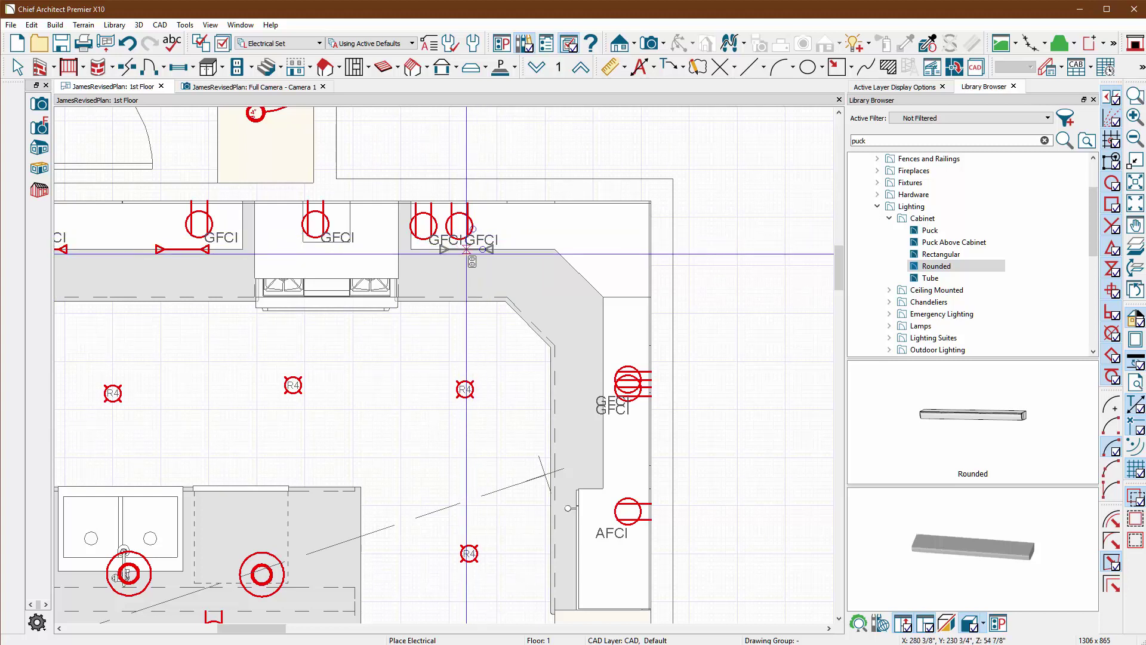
left_click(467, 250)
left_click(597, 269)
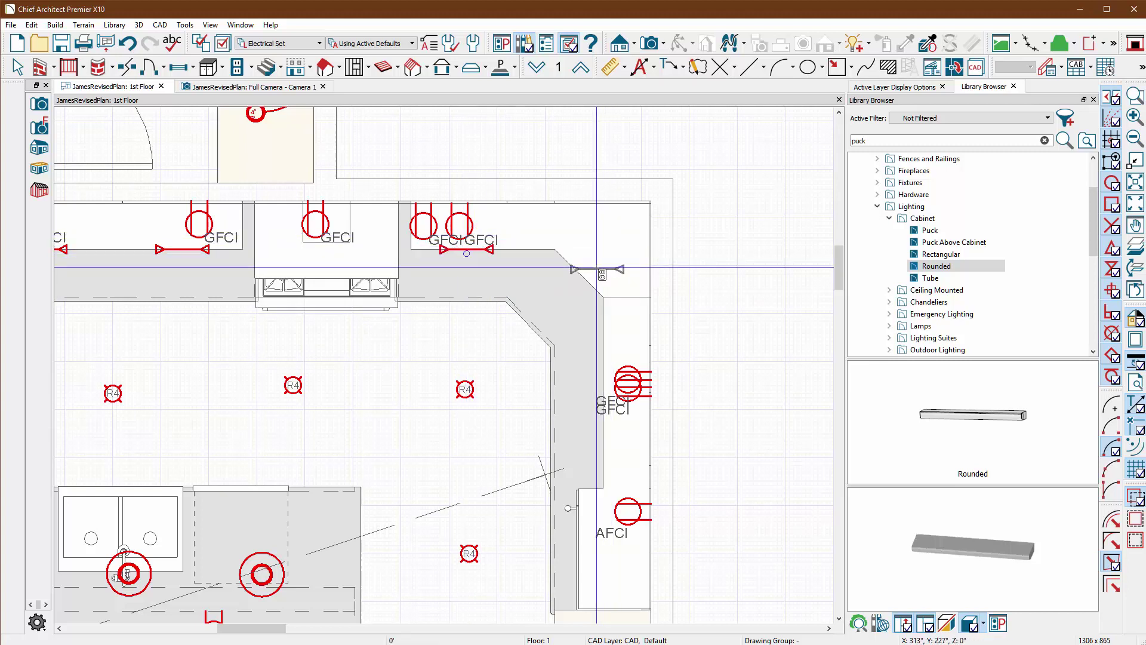
left_click(616, 359)
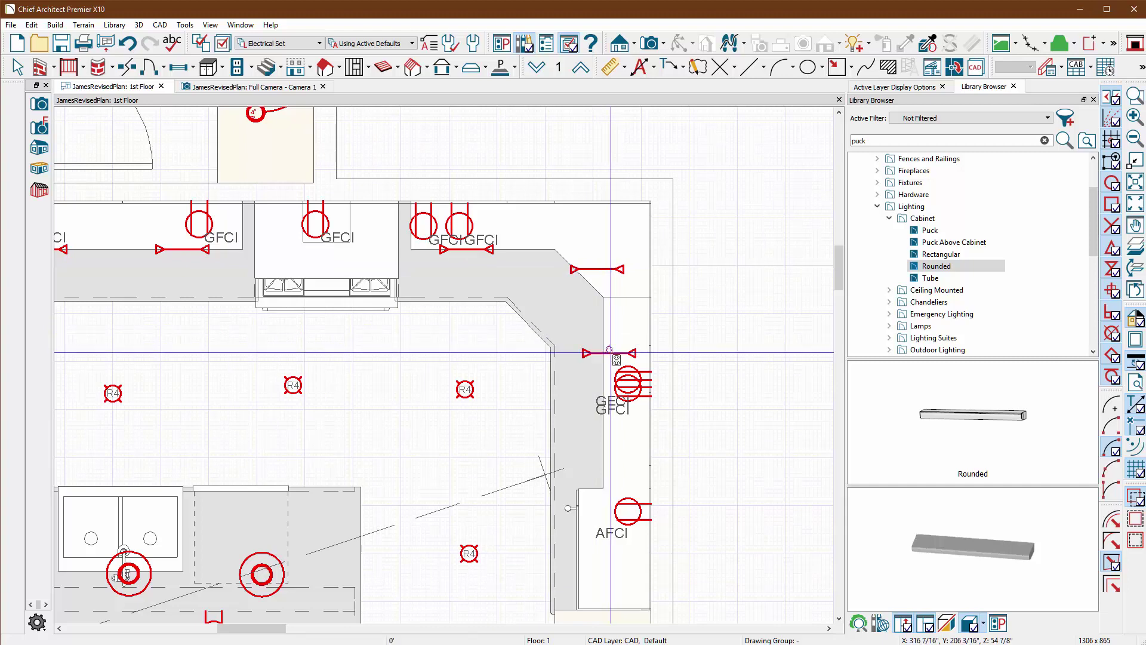
left_click(616, 452)
scroll(616, 452, "down", 2)
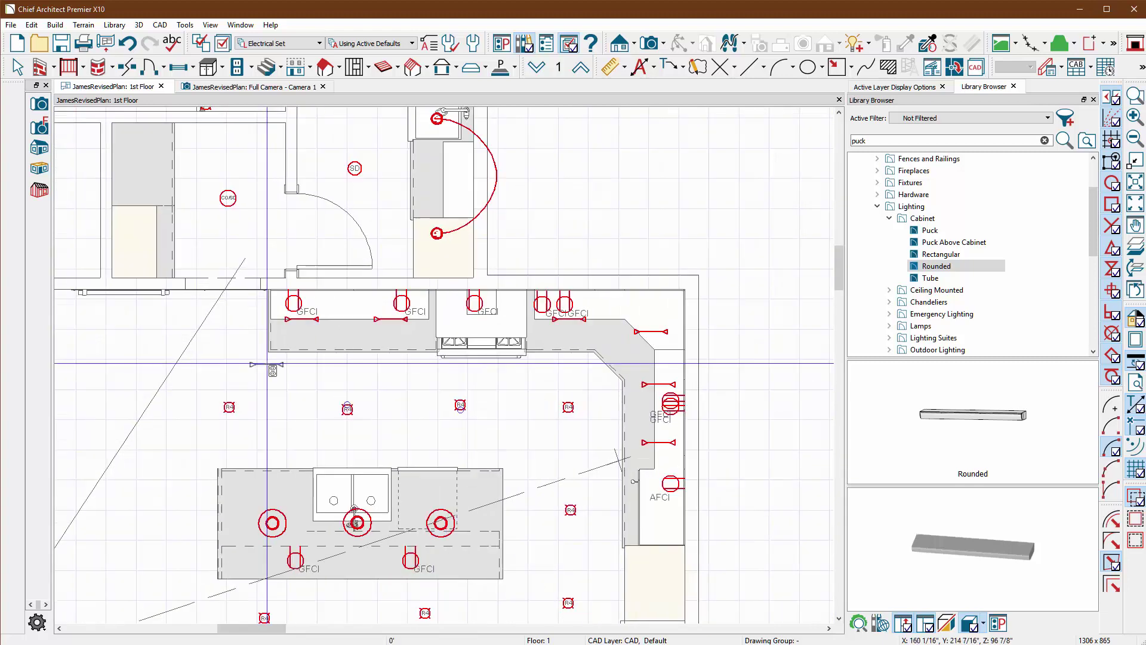
scroll(313, 276, "up", 5)
key("space")
Move the leftmost and next under-cabinet lights up beneath the wall cabinets
left_click(314, 276)
left_click_drag(310, 268, 310, 251)
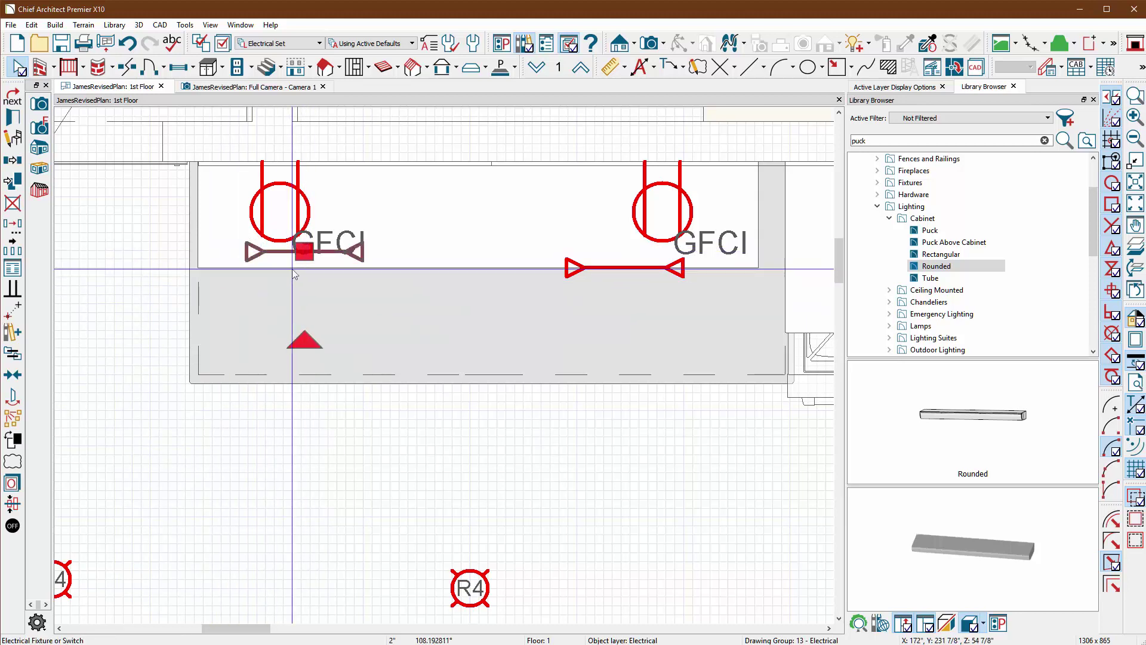
left_click(625, 268)
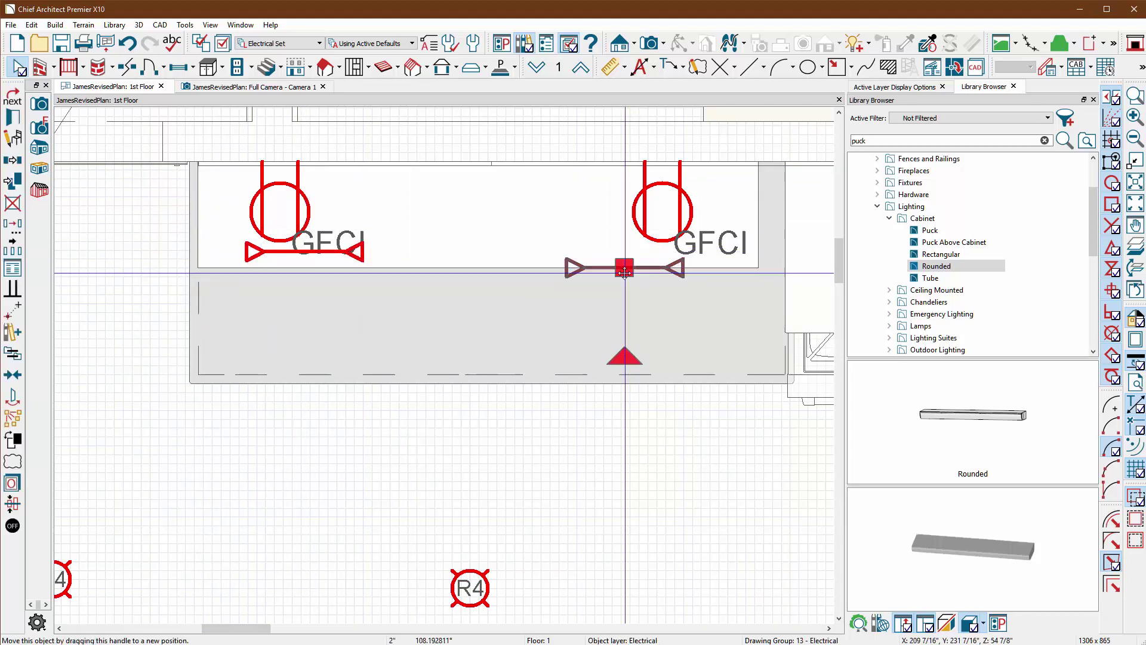
left_click_drag(627, 267, 631, 245)
scroll(631, 244, "down", 3)
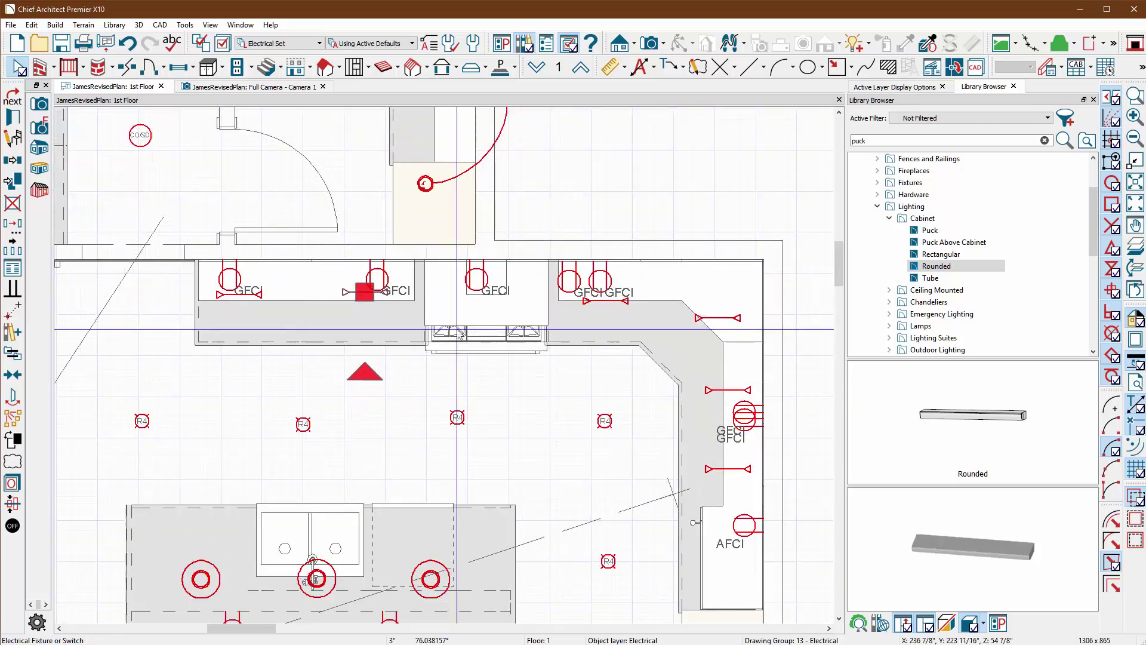
scroll(446, 313, "up", 4)
scroll(448, 315, "up", 2)
Place the corner light under the angled corner cabinet, rotated to -45°
left_click(455, 318)
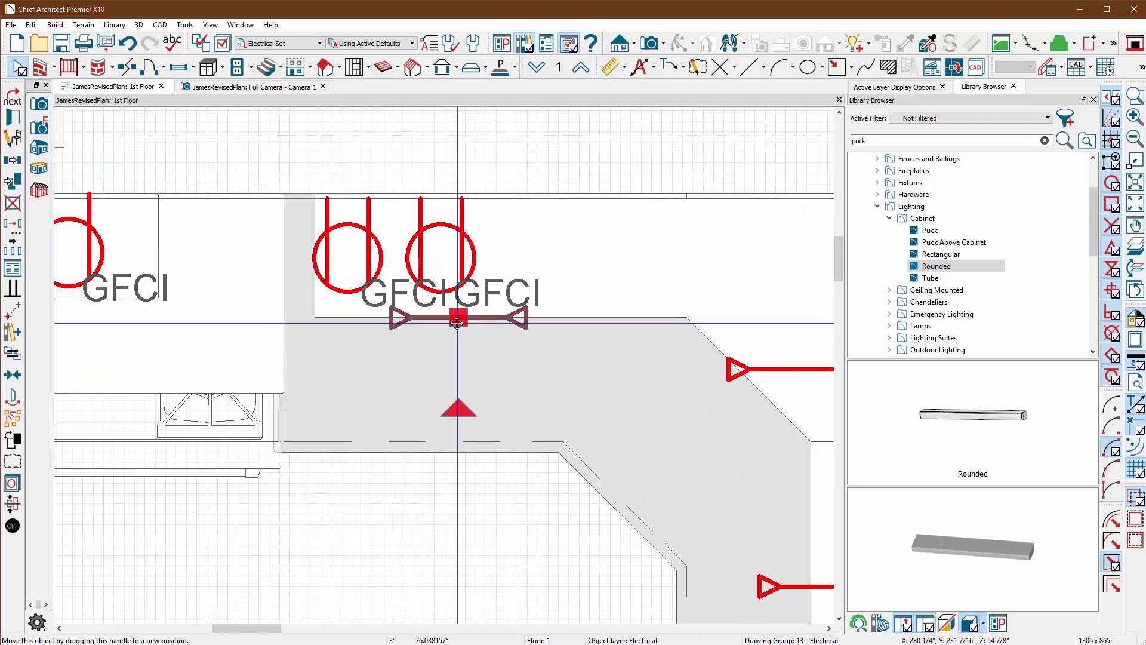
left_click_drag(455, 318, 431, 293)
scroll(397, 332, "down", 2)
scroll(591, 355, "up", 2)
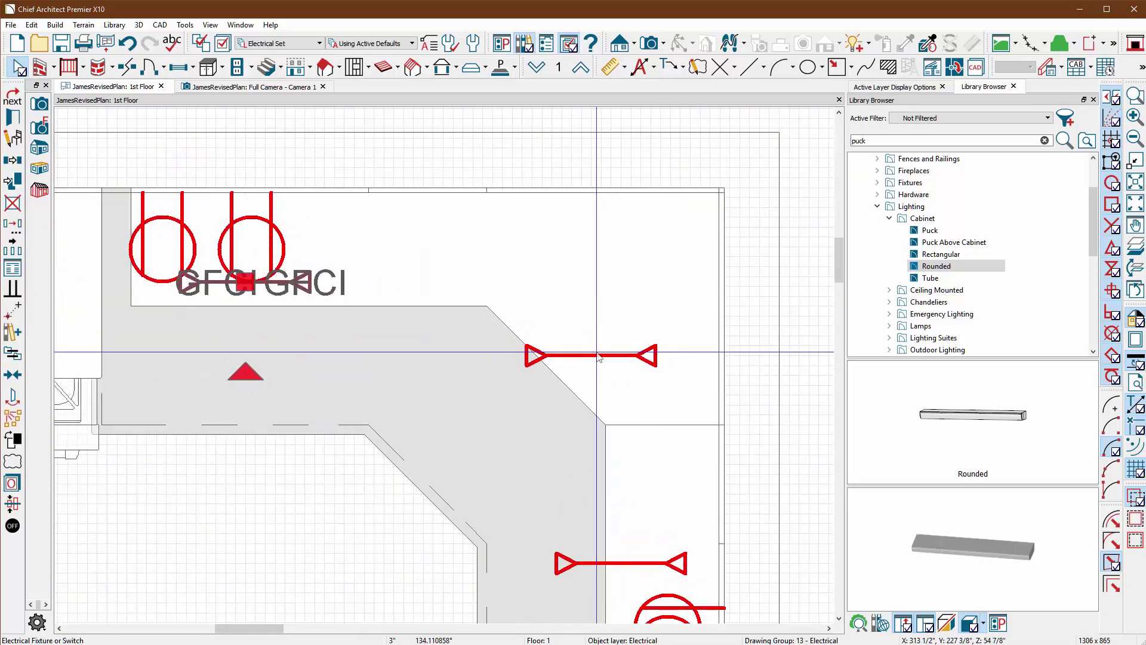
left_click_drag(246, 282, 591, 356)
left_click_drag(590, 448, 527, 418)
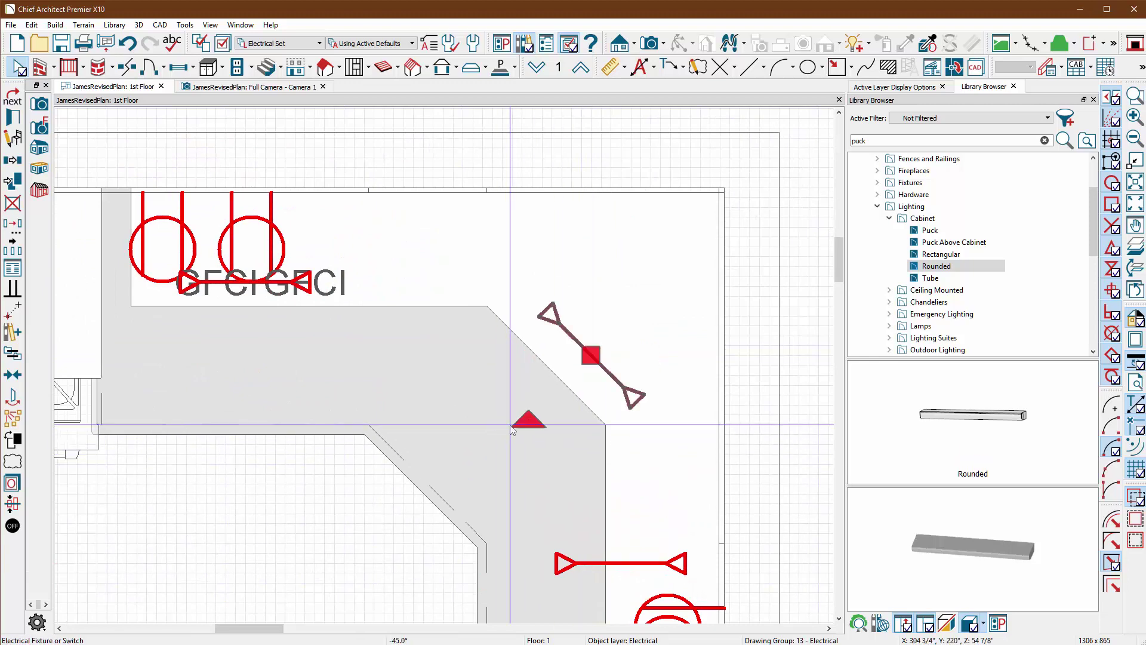
left_click_drag(592, 355, 559, 353)
scroll(558, 353, "down", 2)
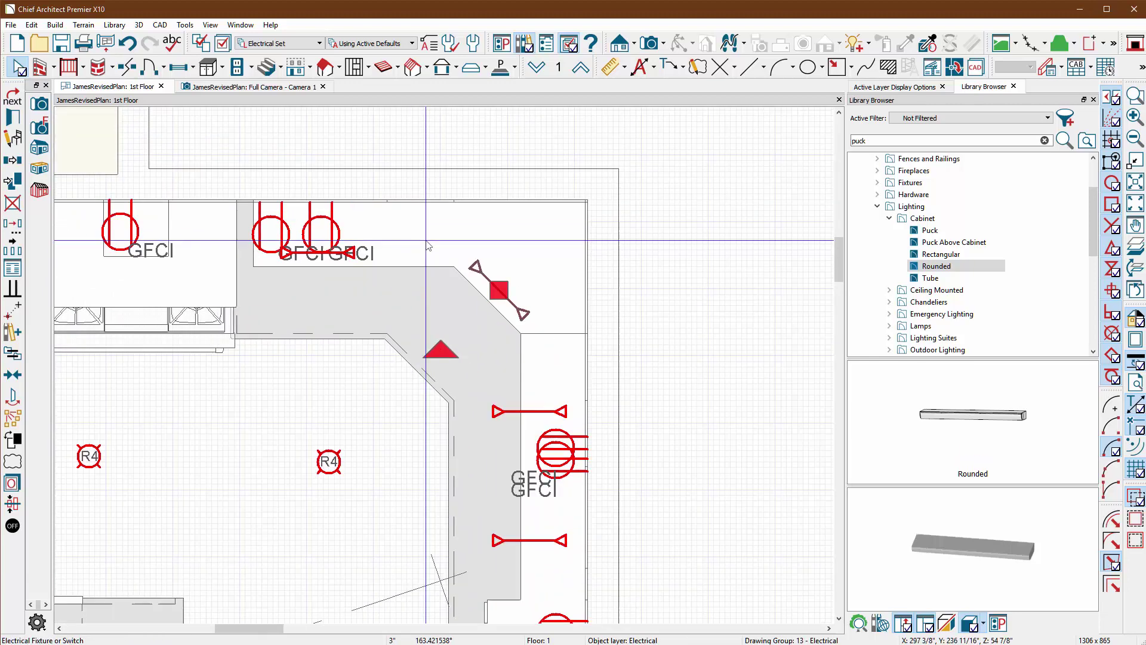
scroll(536, 388, "up", 2)
Turn the upper and lower right-wall lights -90° to run along the right-wall cabinets
left_click(535, 388)
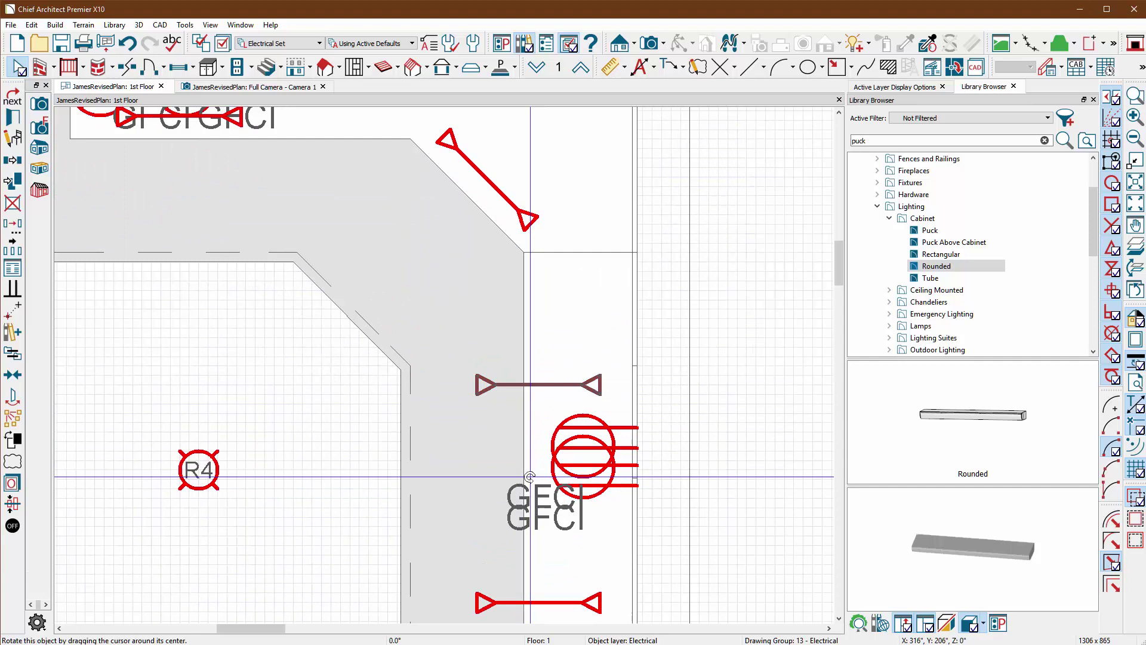
left_click_drag(536, 388, 450, 381)
scroll(449, 381, "down", 2)
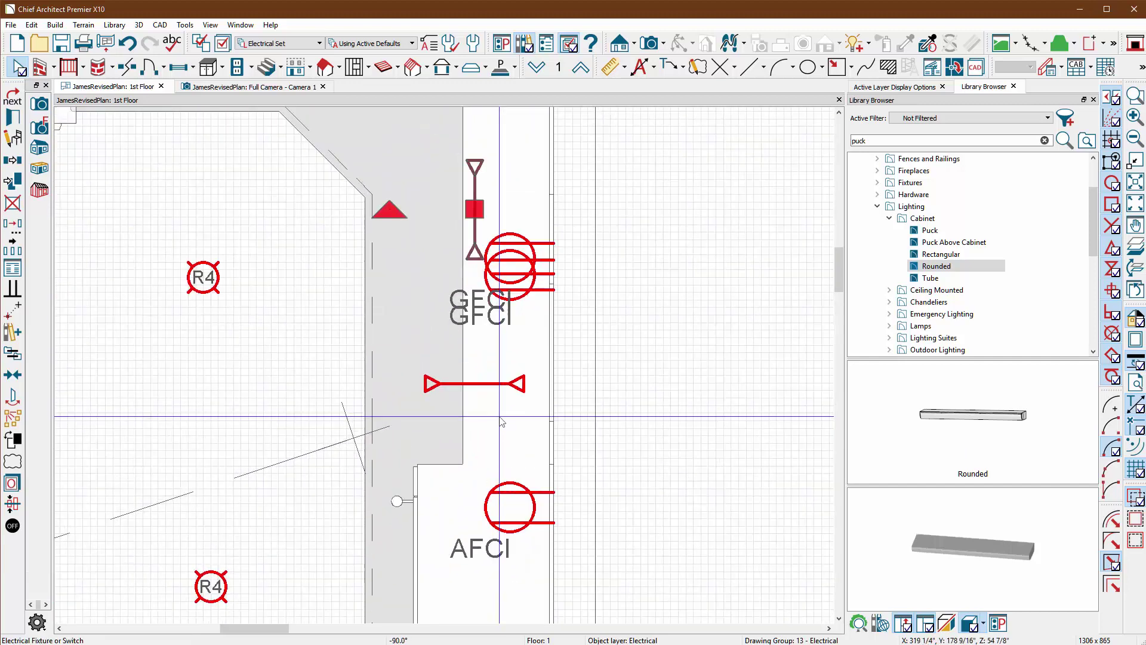
scroll(482, 409, "up", 3)
left_click_drag(471, 469, 426, 402)
scroll(425, 402, "down", 4)
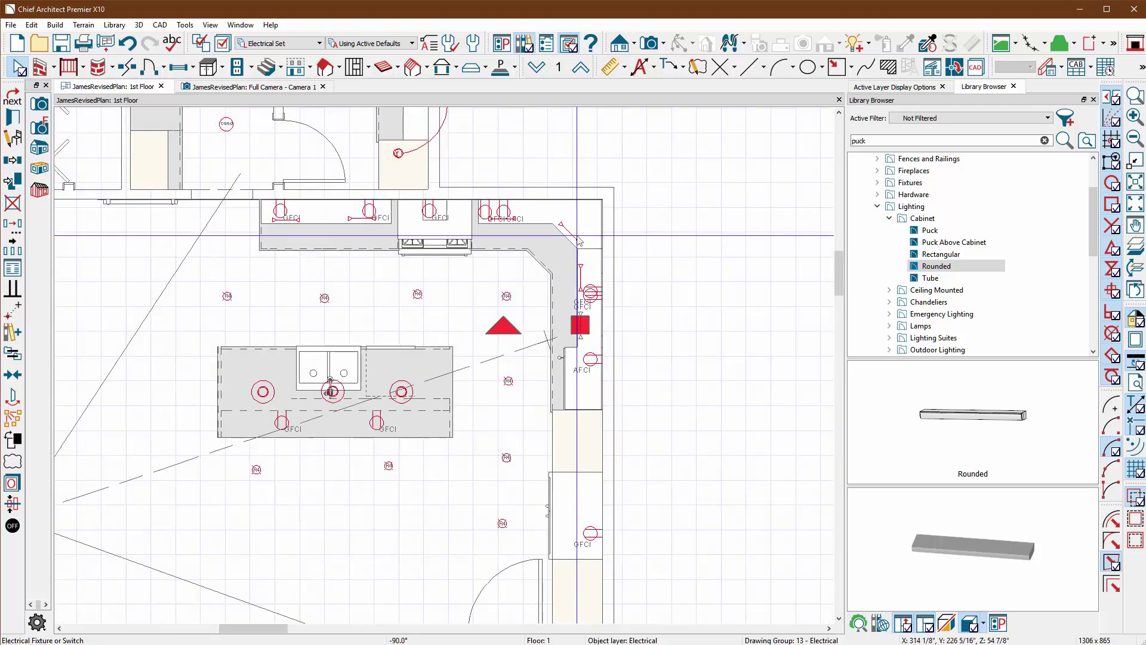